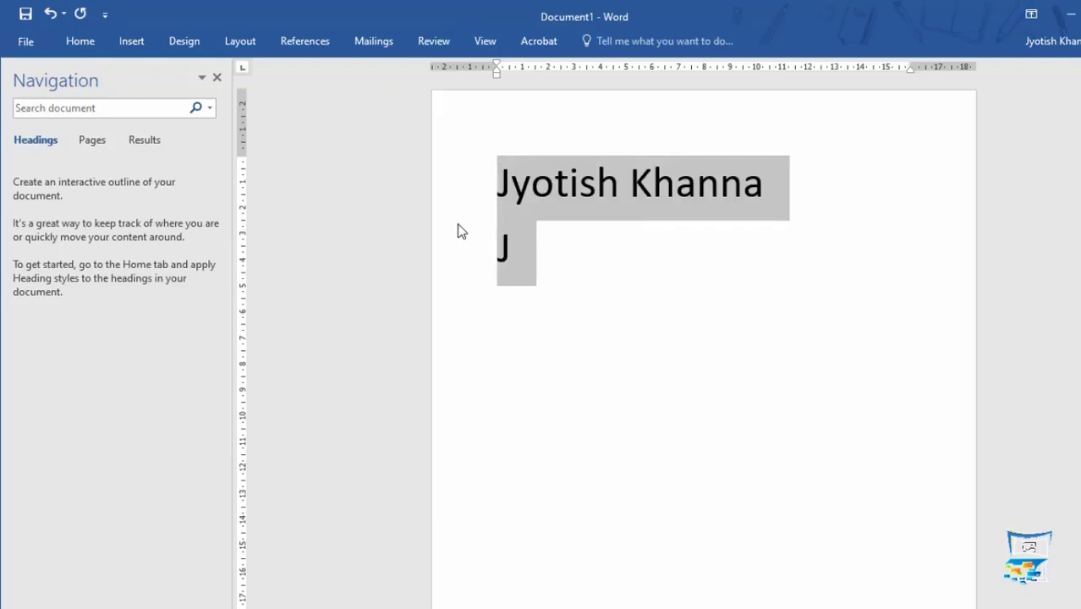
- Shrink the font of the two selected lines by several size increments
{"action": "key", "text": "ctrl+shift+comma"}
{"action": "key", "text": "ctrl+shift+comma"}
{"action": "key", "text": "ctrl+shift+comma"}
{"action": "key", "text": "ctrl+shift+comma"}
{"action": "key", "text": "ctrl+shift+comma"}
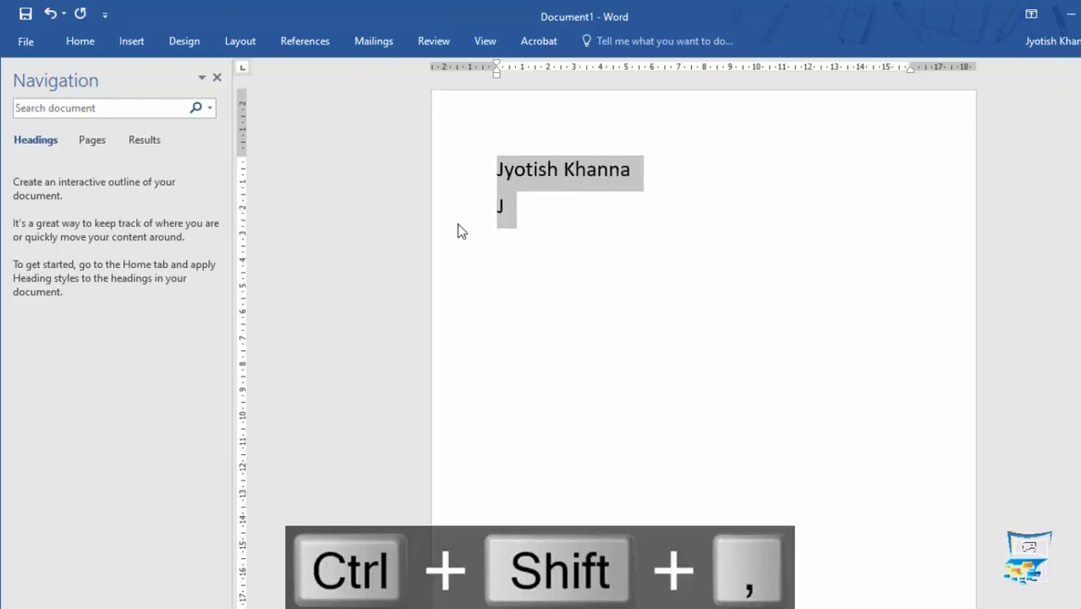
- Enlarge the font of the two selected lines to size 72
{"action": "key", "text": "ctrl+shift+period"}
{"action": "key", "text": "ctrl+shift+period"}
{"action": "key", "text": "ctrl+shift+period"}
{"action": "key", "text": "ctrl+shift+period"}
{"action": "key", "text": "ctrl+shift+period"}
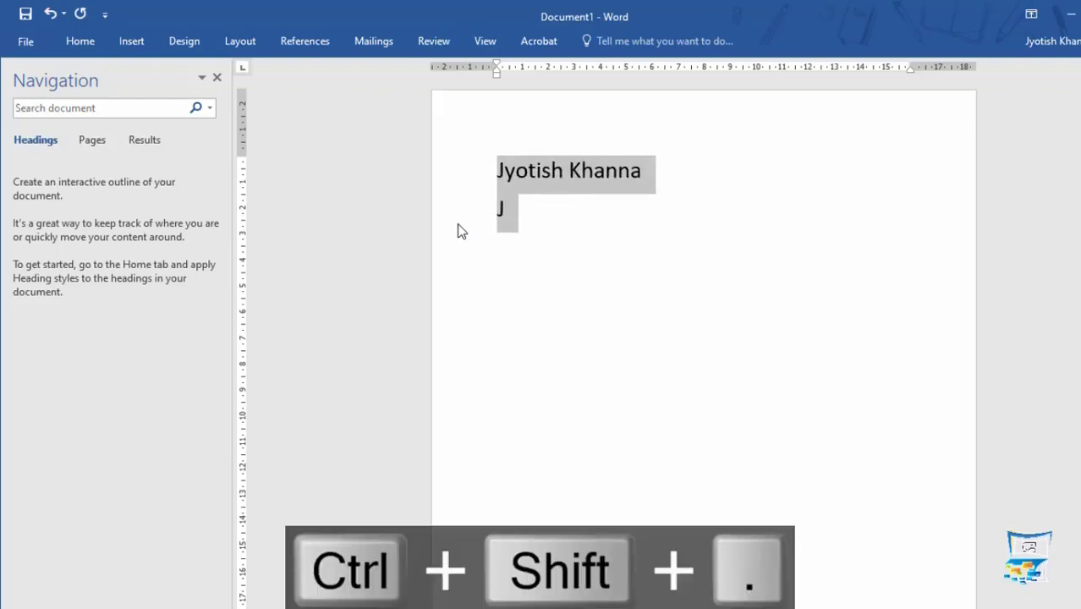
{"action": "key", "text": "ctrl+shift+comma"}
{"action": "key", "text": "ctrl+shift+comma"}
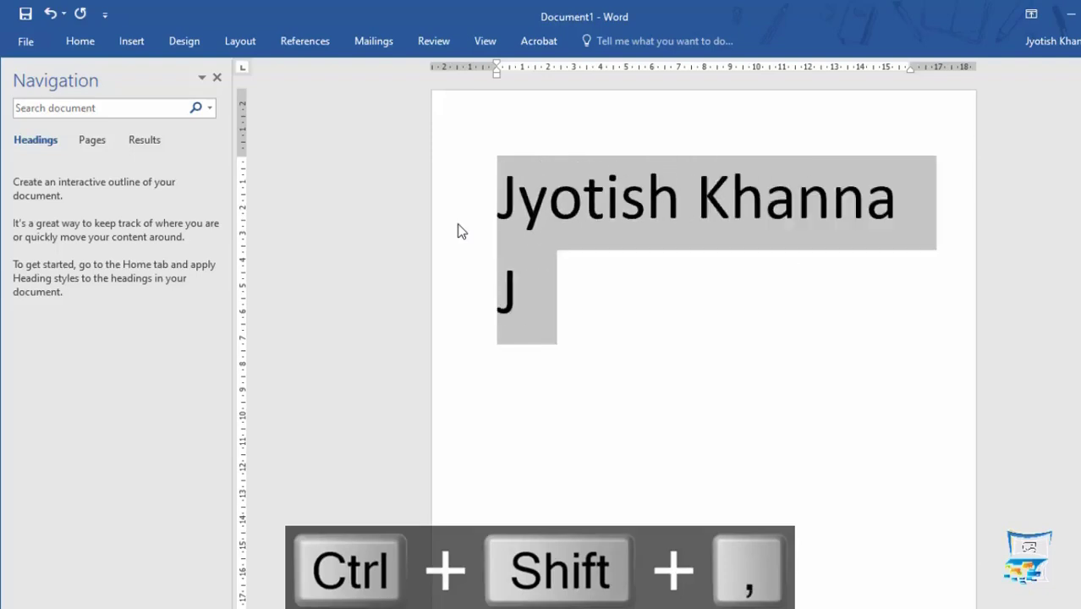
- Deselect the text and append "Jj" to the "J" on the second line
{"action": "key", "text": "Right"}
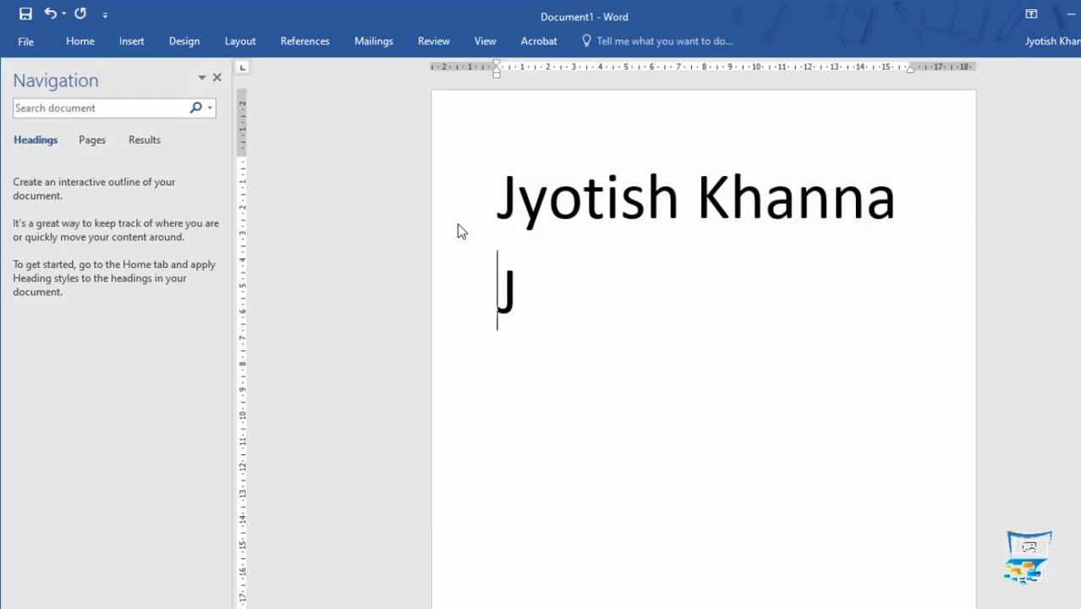
{"action": "key", "text": "Right"}
{"action": "type", "text": "J"}
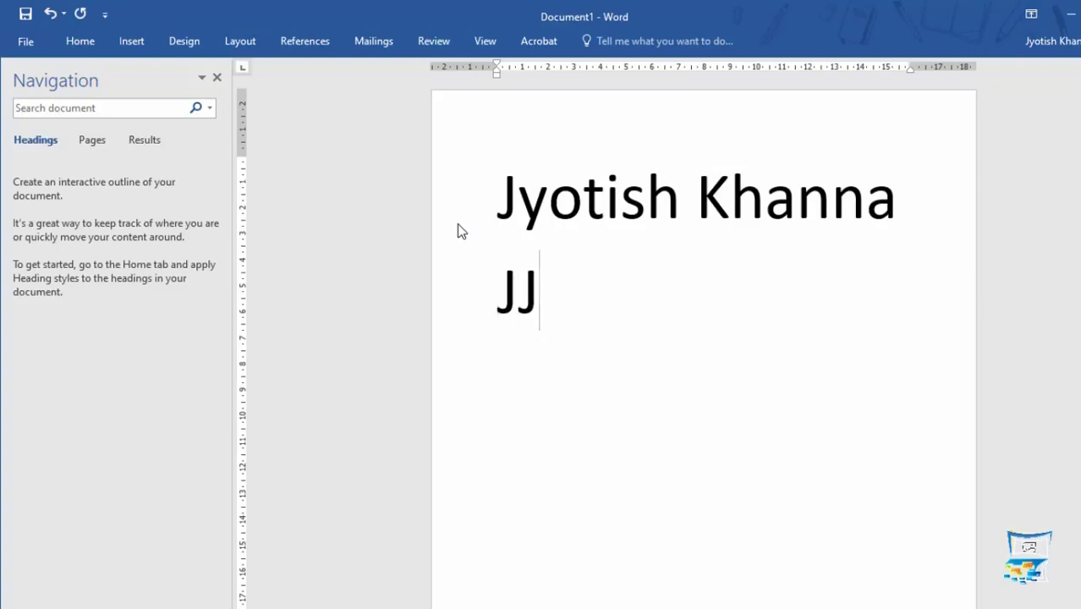
{"action": "type", "text": "j"}
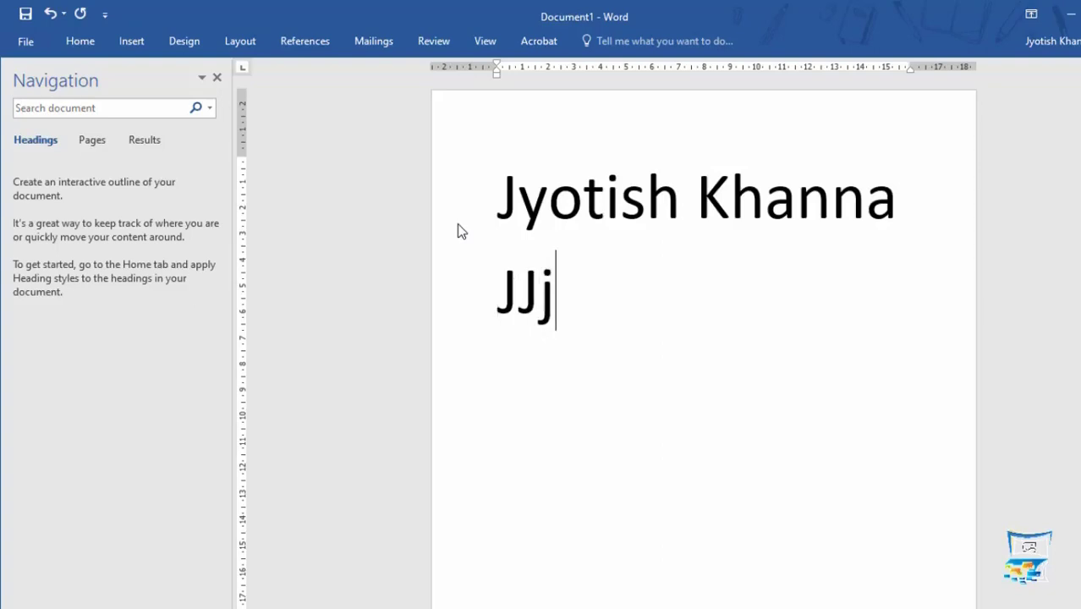
- Turn on capitals lock and add "Jj" to the second line, separated from "JJj" by a gap
{"action": "key", "text": "Return"}
{"action": "key", "text": "Caps_Lock"}
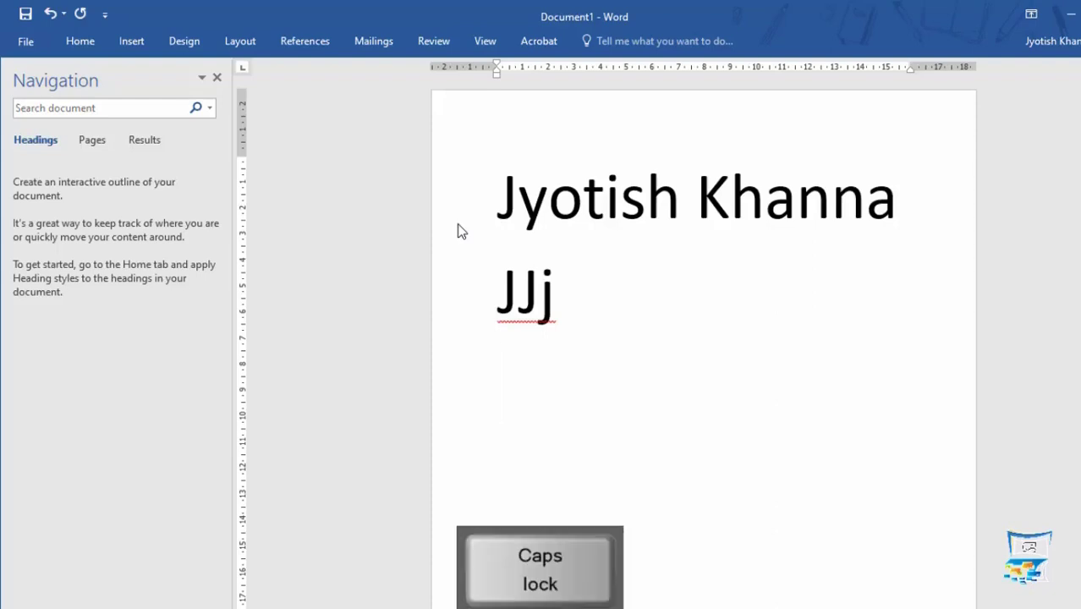
{"action": "type", "text": "J"}
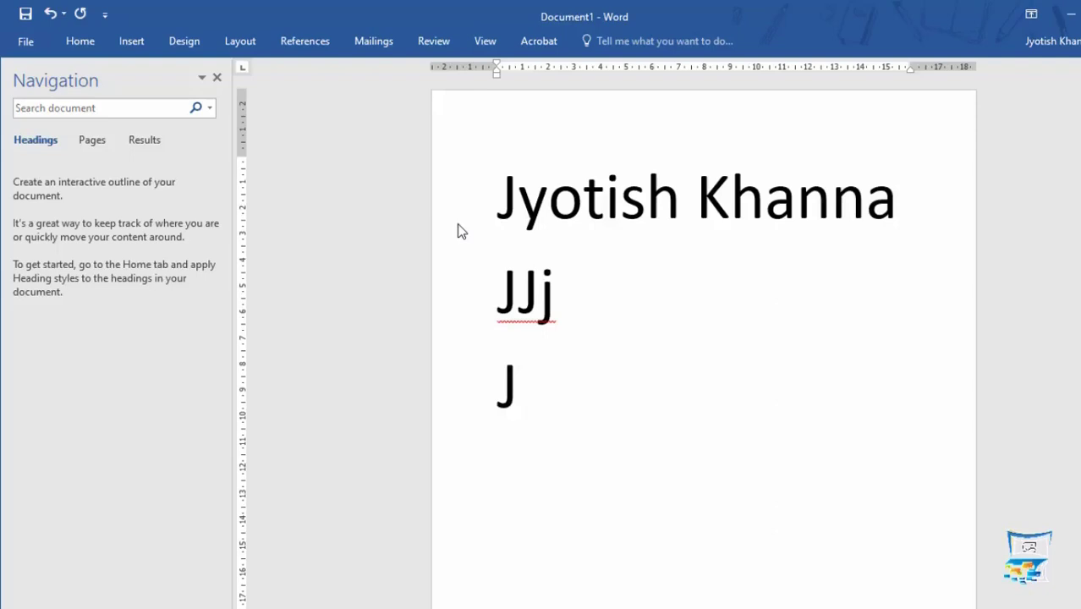
{"action": "key", "text": "BackSpace"}
{"action": "key", "text": "BackSpace"}
{"action": "type", "text": "J"}
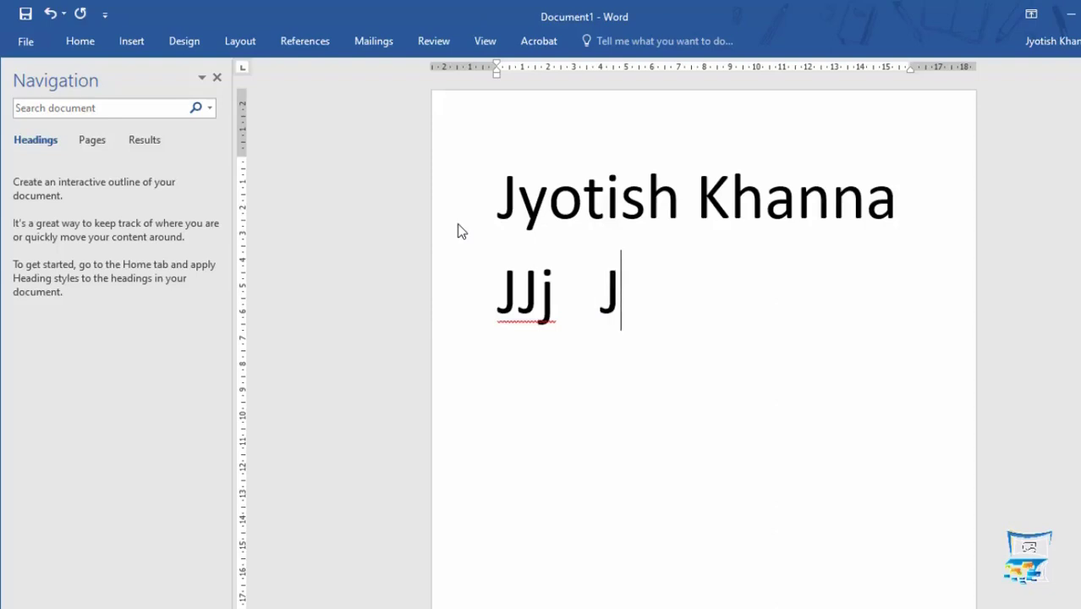
{"action": "type", "text": "j"}
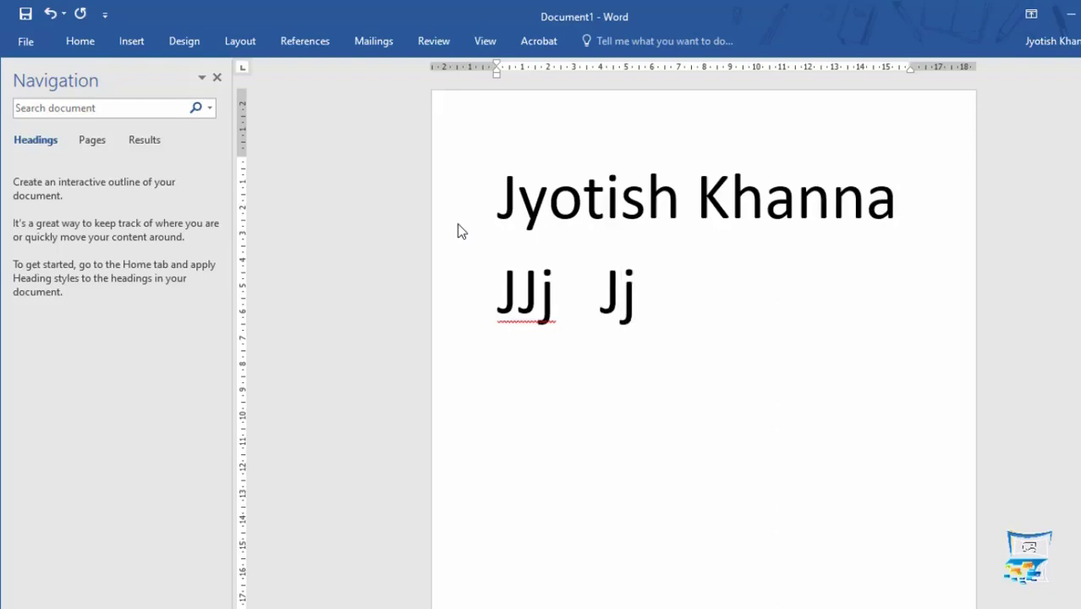
- Enter "jJ" on a new third line with capitals lock off, followed after a tab gap by "Jj" with it on
{"action": "key", "text": "Return"}
{"action": "key", "text": "Caps_Lock"}
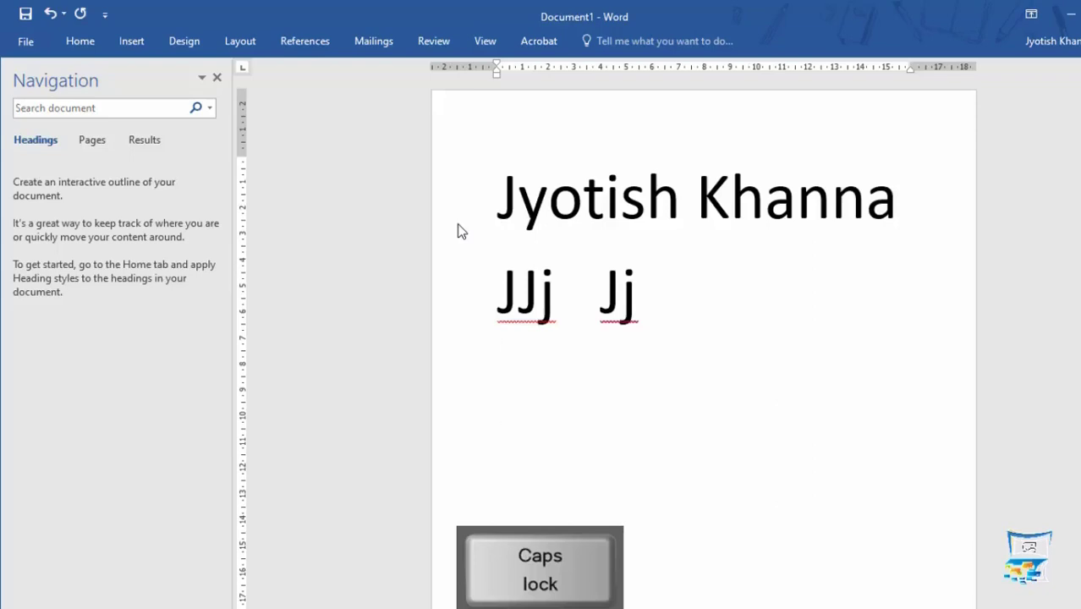
{"action": "type", "text": "j"}
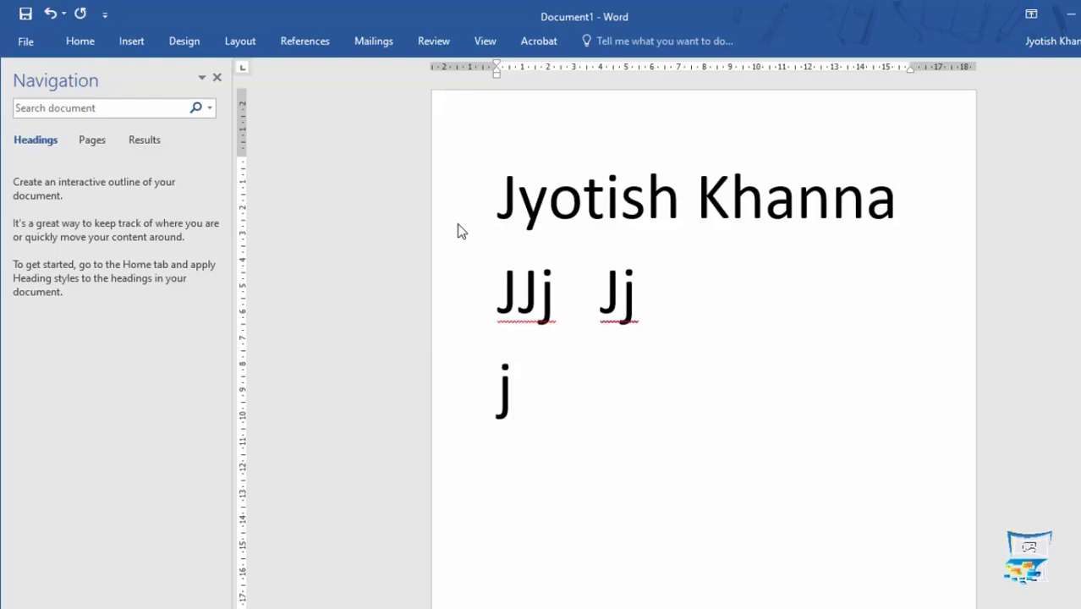
{"action": "type", "text": "J"}
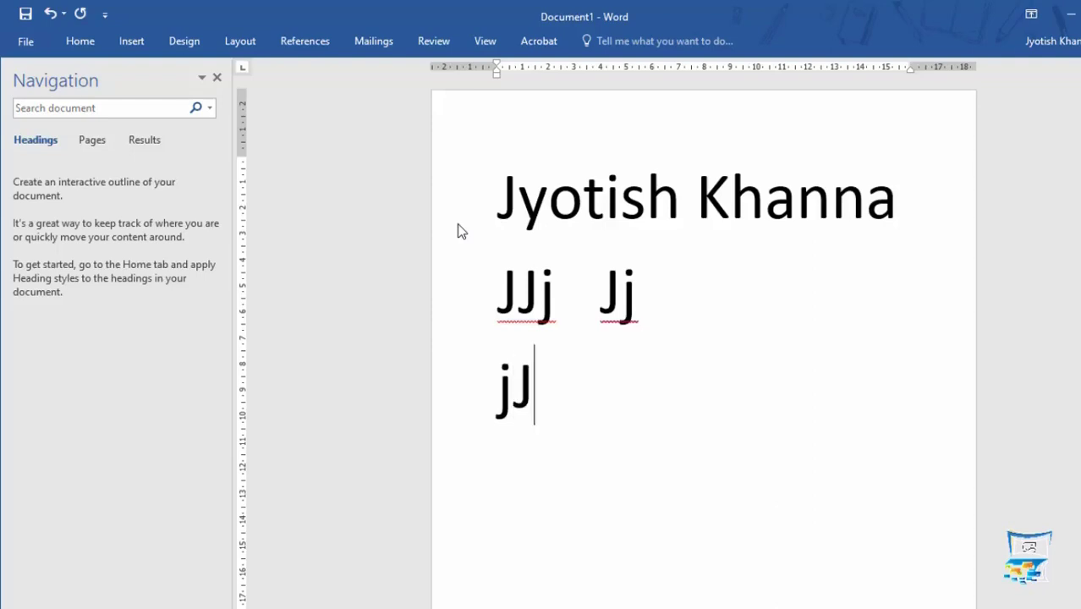
{"action": "key", "text": "Tab"}
{"action": "key", "text": "Caps_Lock"}
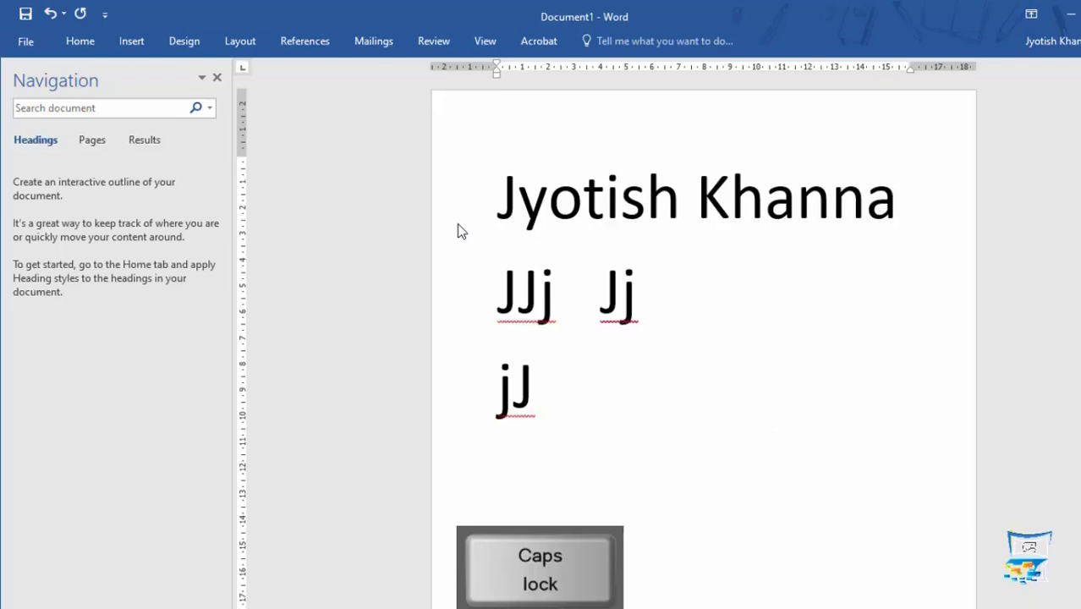
{"action": "type", "text": "Jj"}
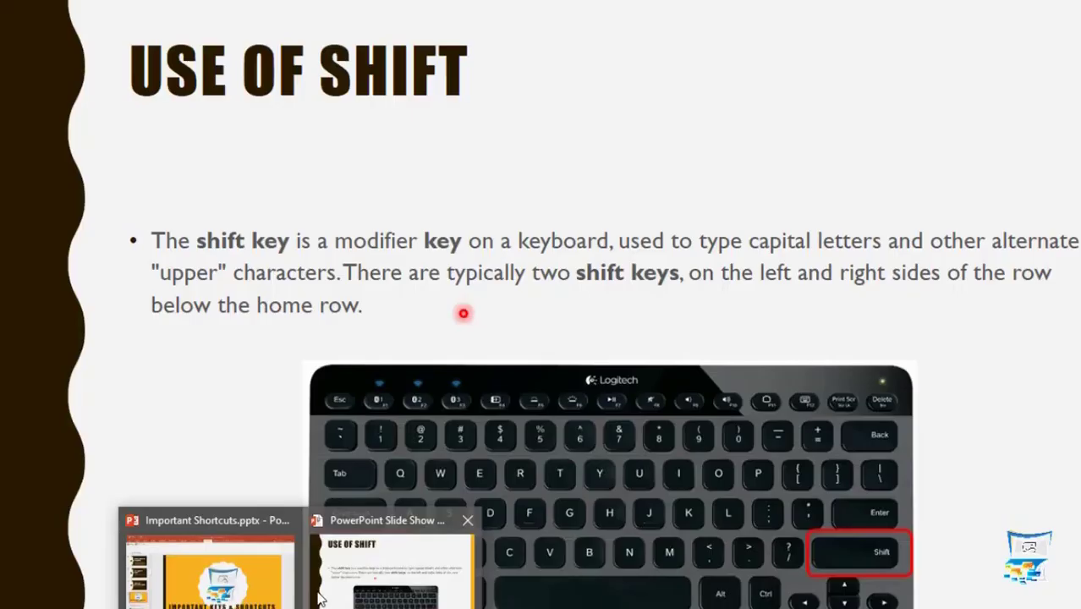
- Switch to the PowerPoint slide show to view the "Use of Shift" slide, and return to the Word document
{"action": "left_click", "coordinate": [317, 591]}
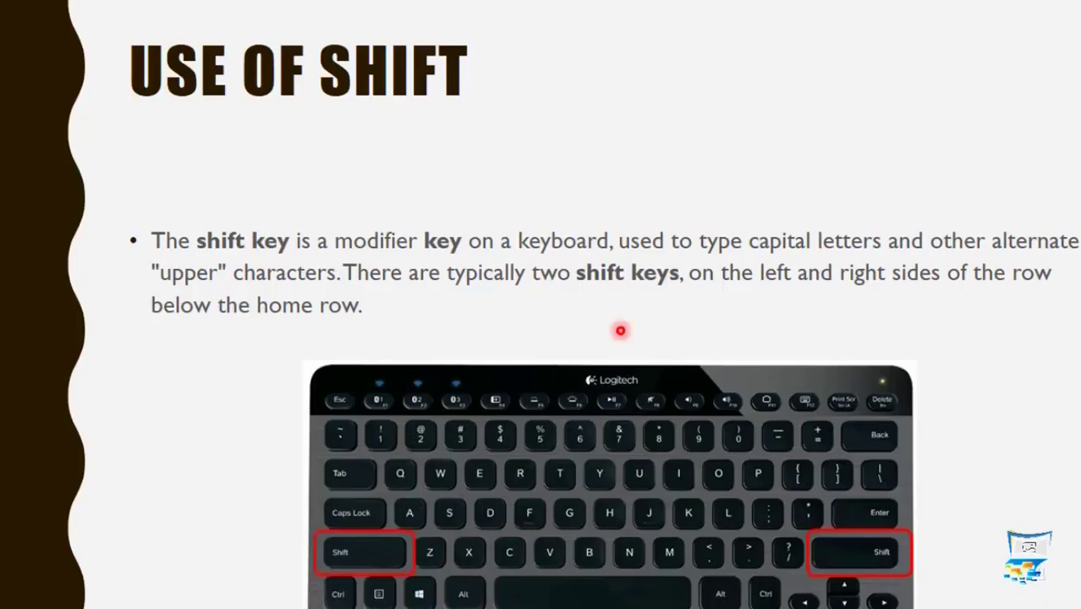
{"action": "key", "text": "alt+Tab"}
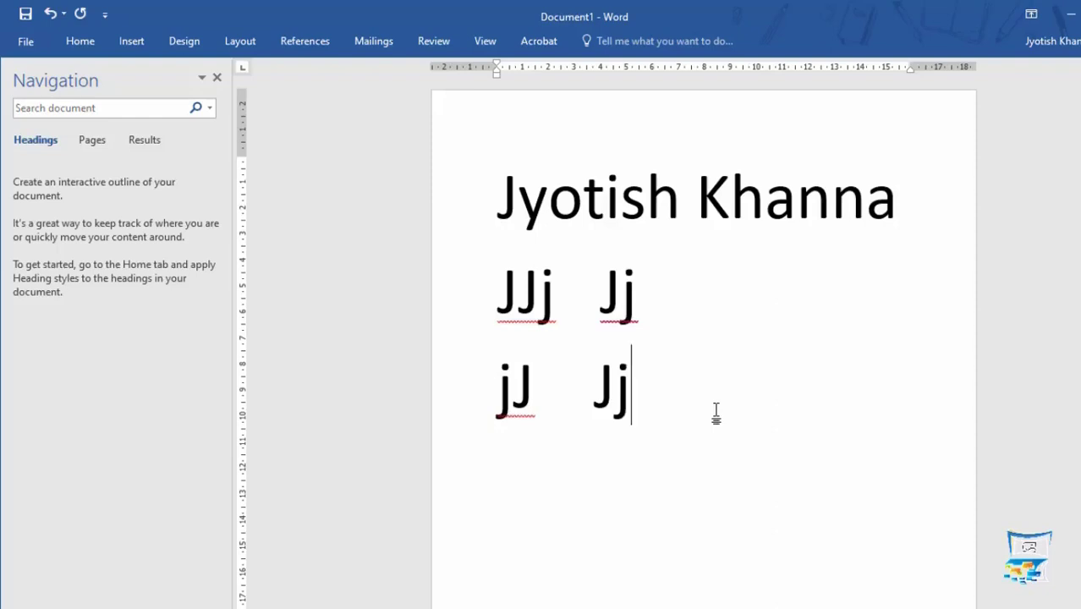
- Bring up the Windows Sticky Keys prompt and agree to turn the feature on
{"action": "key", "text": "shift"}
{"action": "key", "text": "shift"}
{"action": "key", "text": "shift"}
{"action": "key", "text": "shift"}
{"action": "key", "text": "shift"}
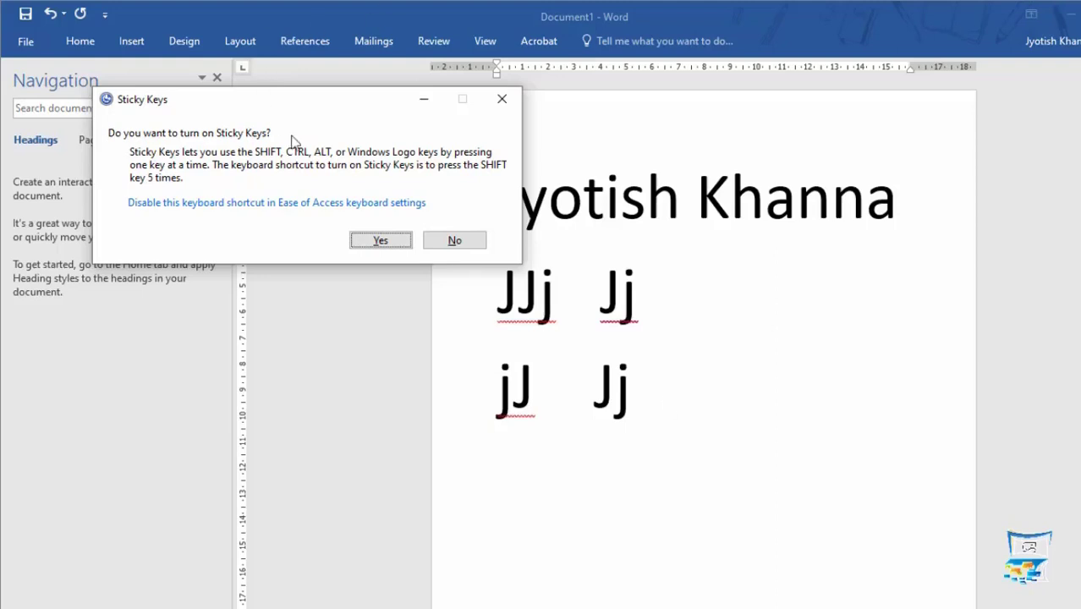
{"action": "left_click", "coordinate": [376, 245]}
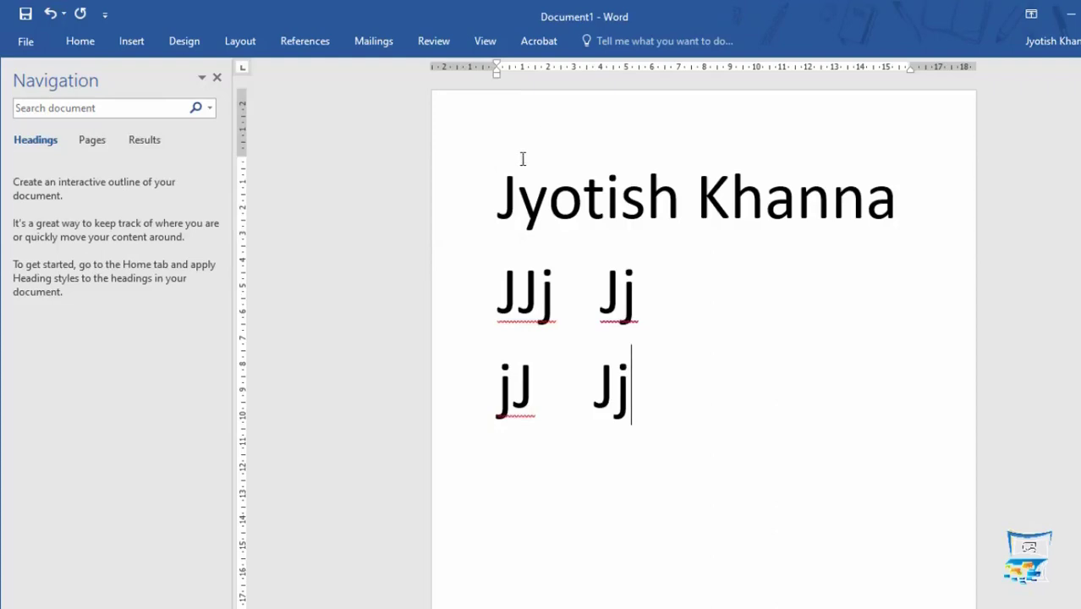
- Copy the name line at the start of the document and paste it below the third line
{"action": "left_click_drag", "start_coordinate": [499, 191], "coordinate": [873, 196]}
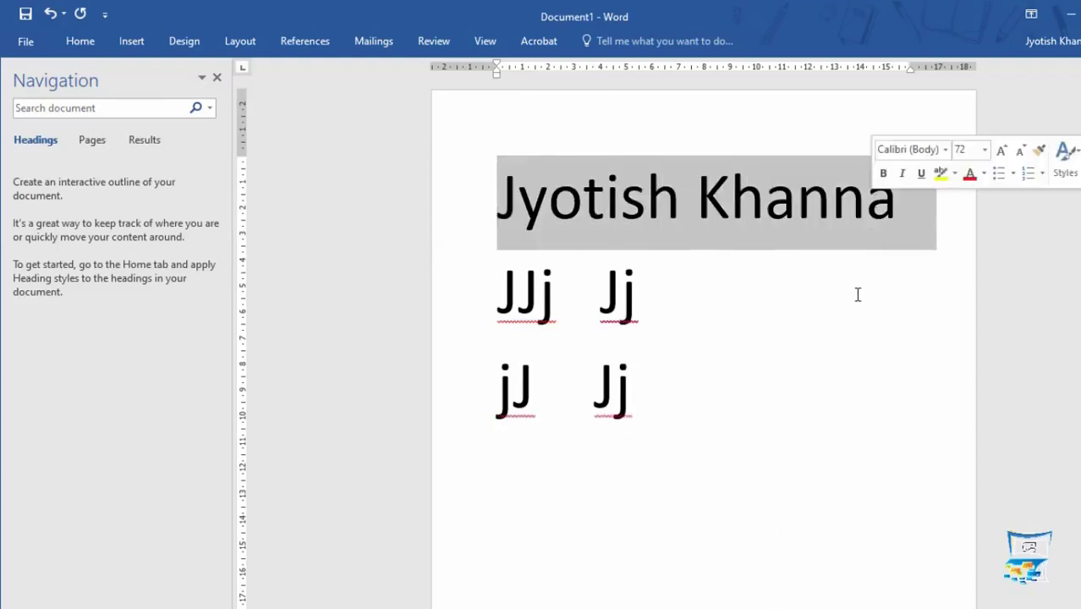
{"action": "key", "text": "ctrl"}
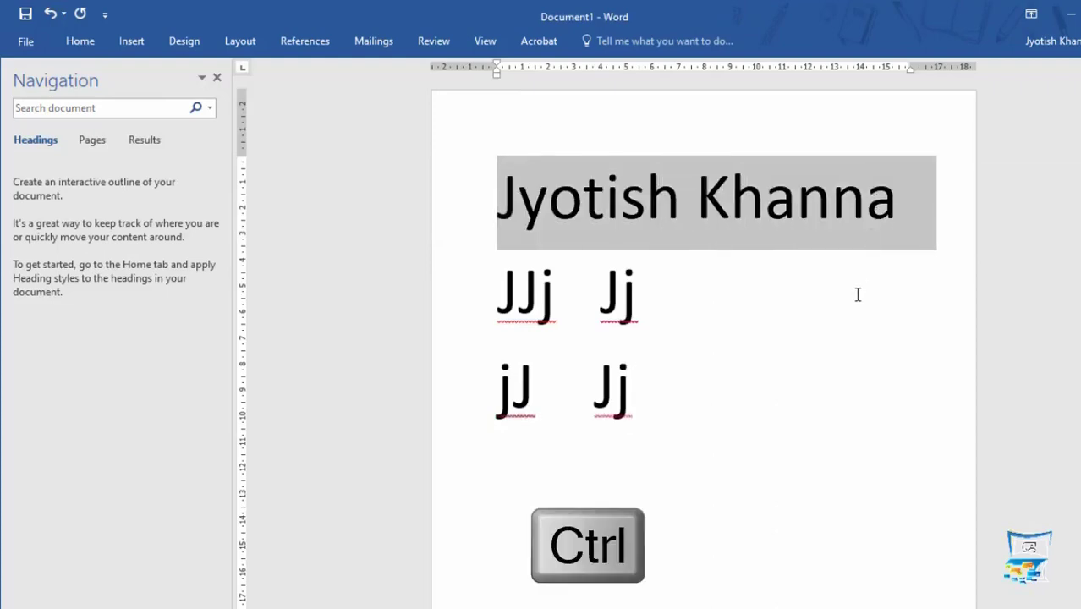
{"action": "key", "text": "ctrl+c"}
{"action": "left_click", "coordinate": [736, 420]}
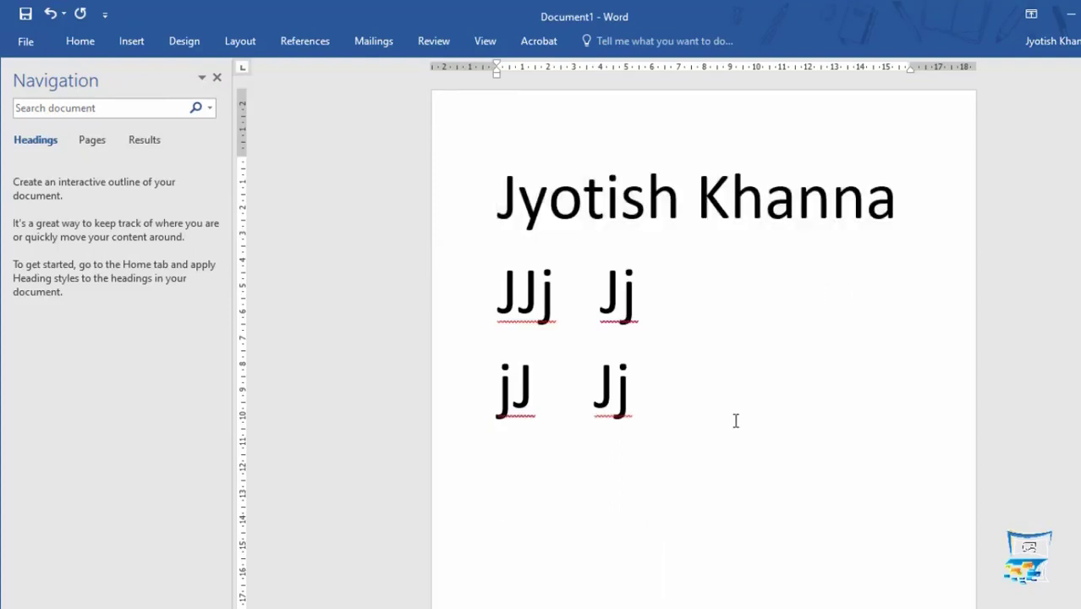
{"action": "key", "text": "ctrl+v"}
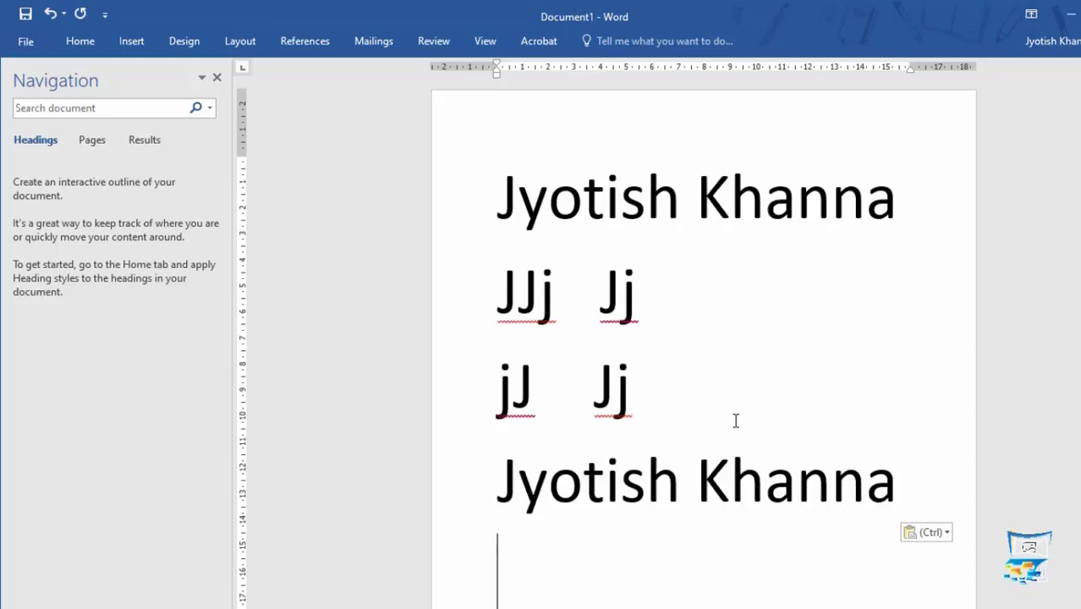
- Copy the pasted name line and paste a second copy directly beneath it
{"action": "left_click", "coordinate": [897, 484]}
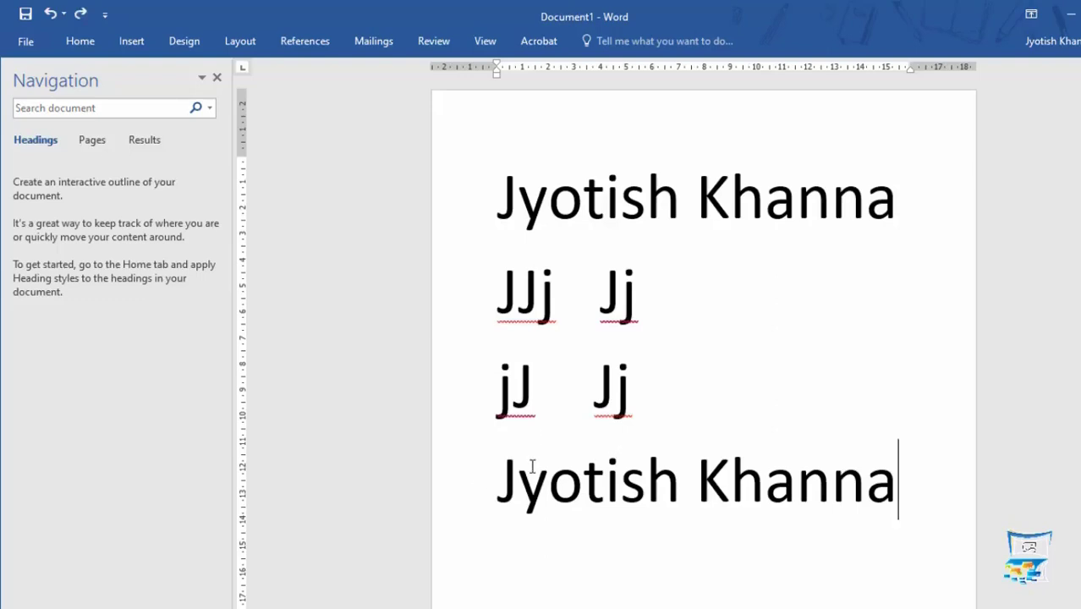
{"action": "left_click_drag", "start_coordinate": [497, 480], "coordinate": [880, 495]}
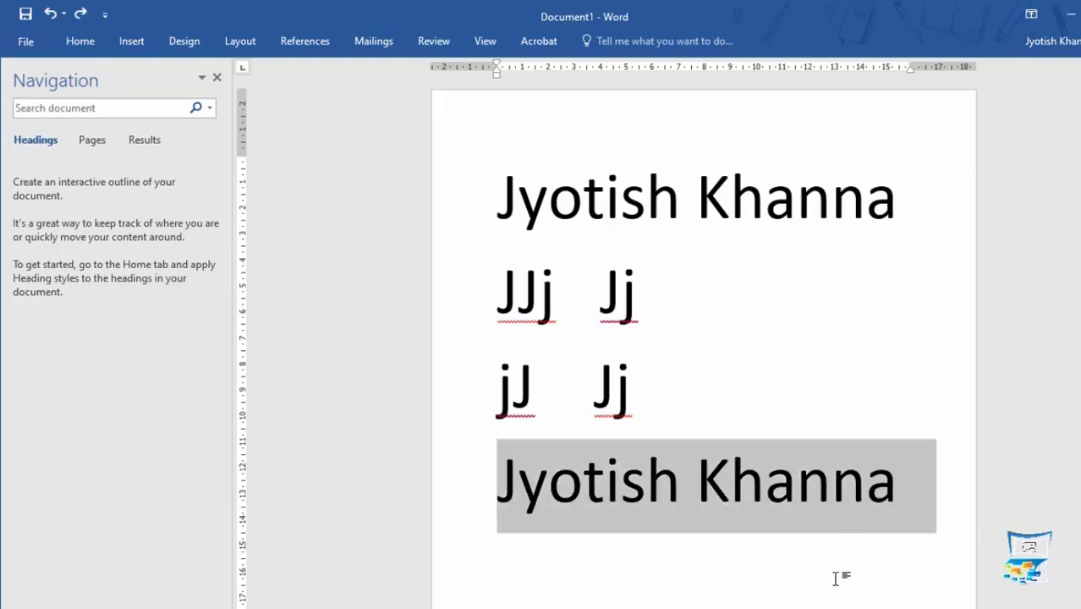
{"action": "key", "text": "ctrl+c"}
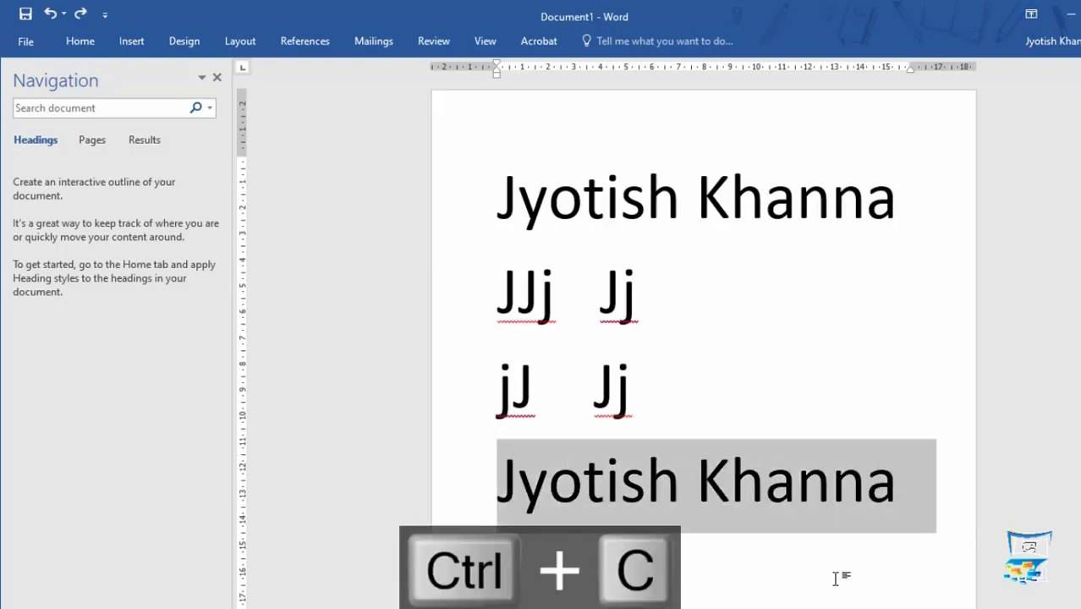
{"action": "left_click", "coordinate": [836, 578]}
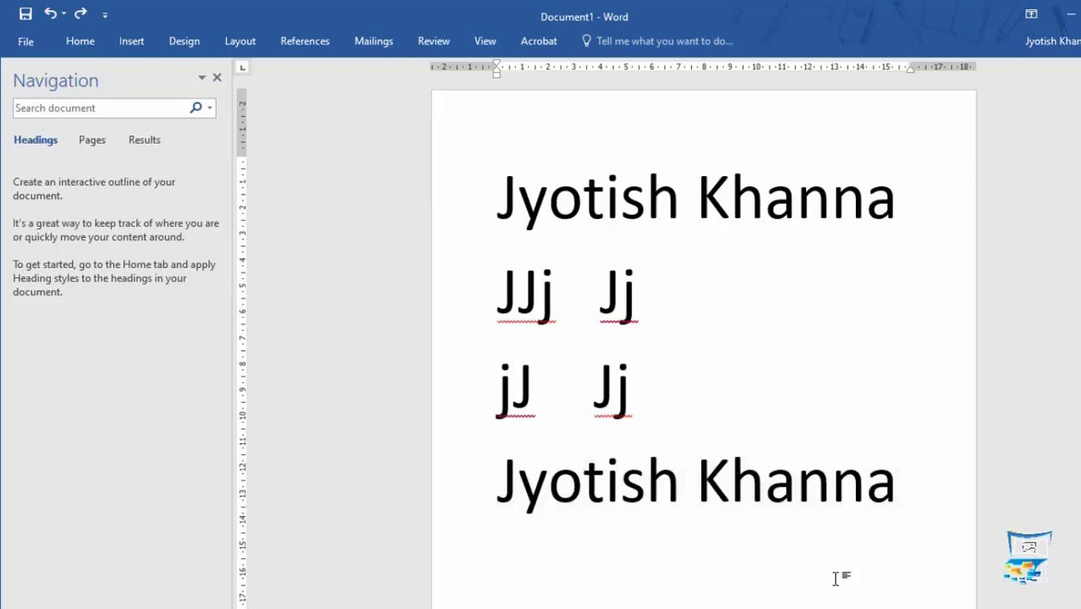
{"action": "key", "text": "ctrl+v"}
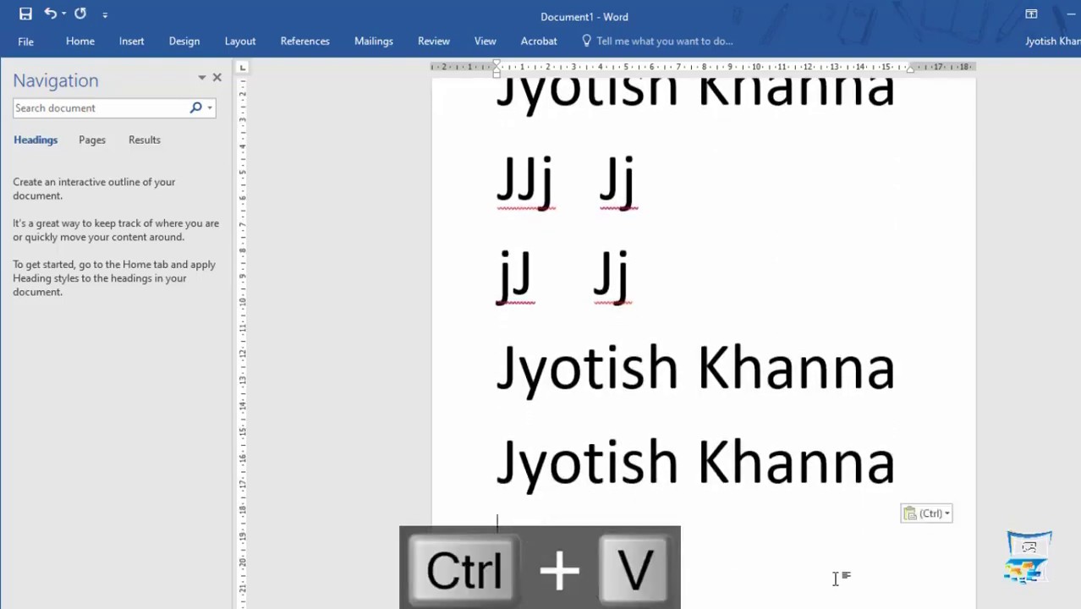
- Replace the last pasted name line with "C"
{"action": "left_click_drag", "start_coordinate": [490, 471], "coordinate": [855, 467]}
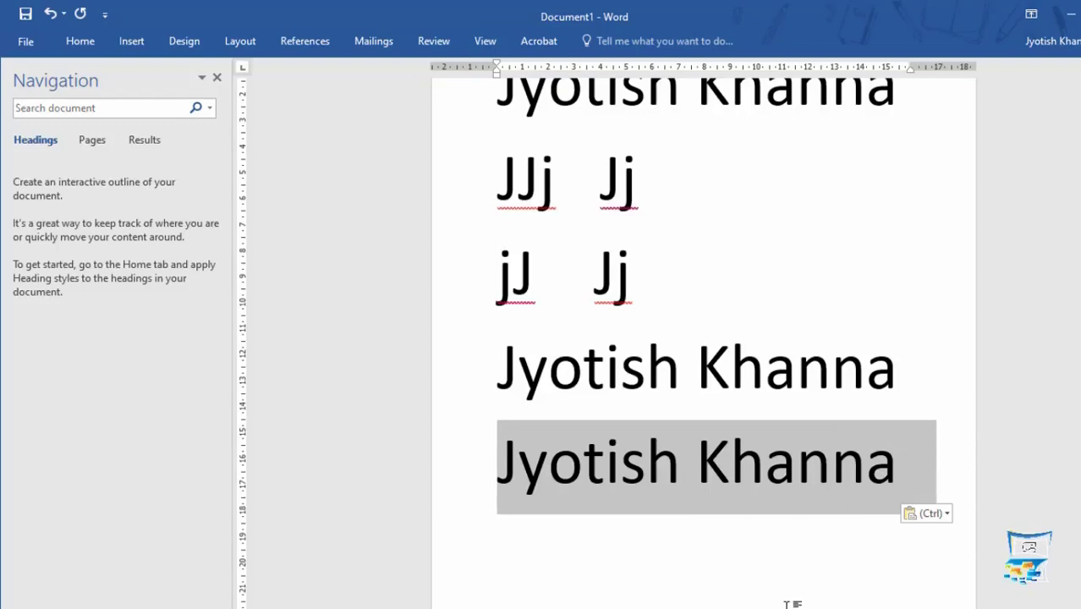
{"action": "key", "text": "ctrl"}
{"action": "key", "text": "ctrl+c"}
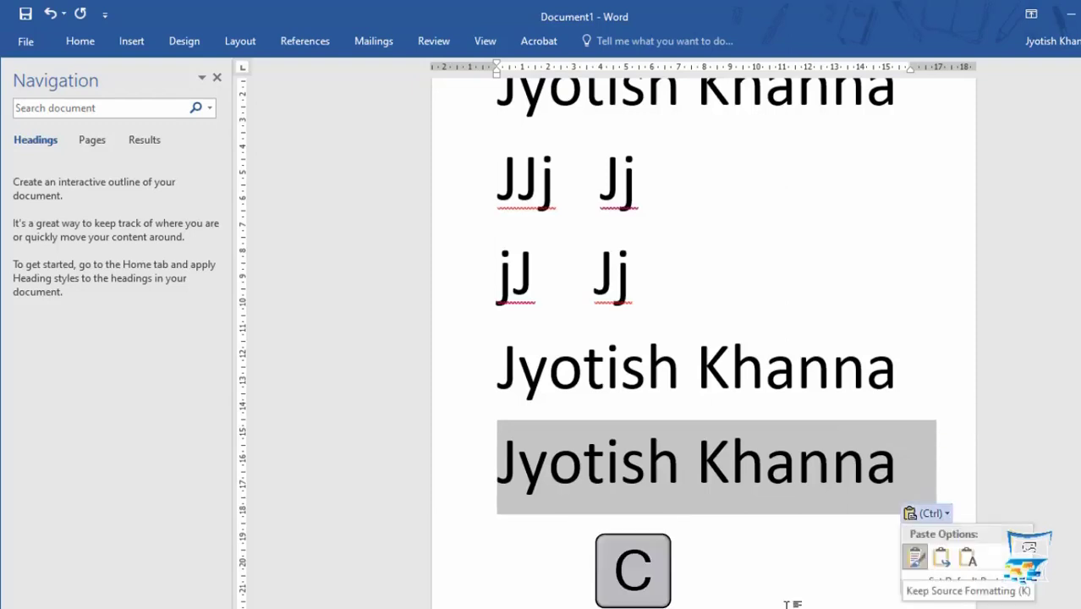
{"action": "type", "text": "C"}
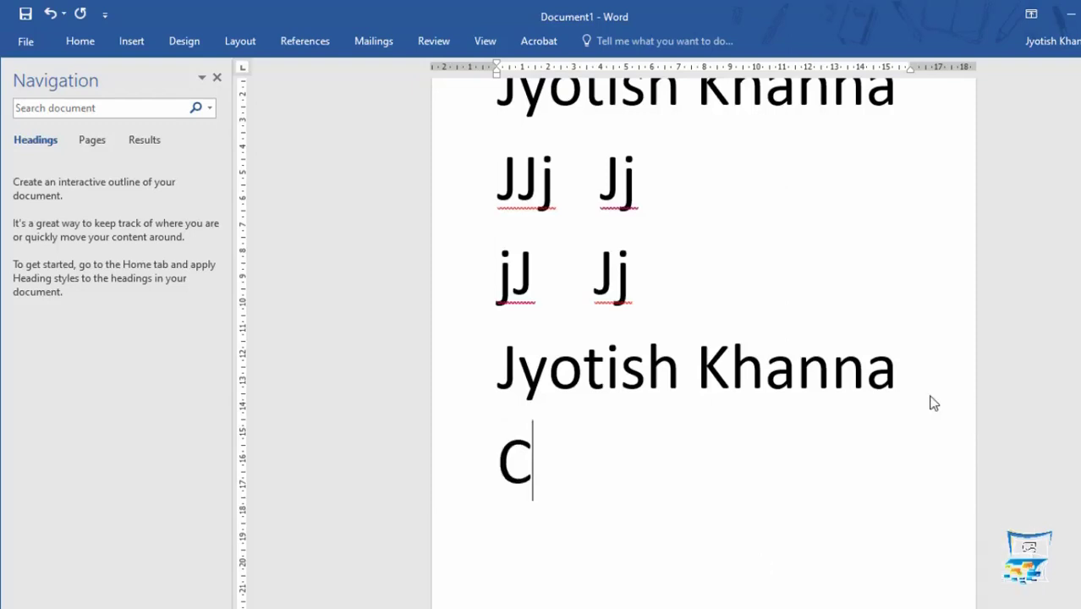
- Replace the remaining pasted name line, above the existing "C", with another "C"
{"action": "left_click", "coordinate": [499, 369]}
{"action": "left_click_drag", "start_coordinate": [584, 372], "coordinate": [858, 350]}
{"action": "key", "text": "ctrl"}
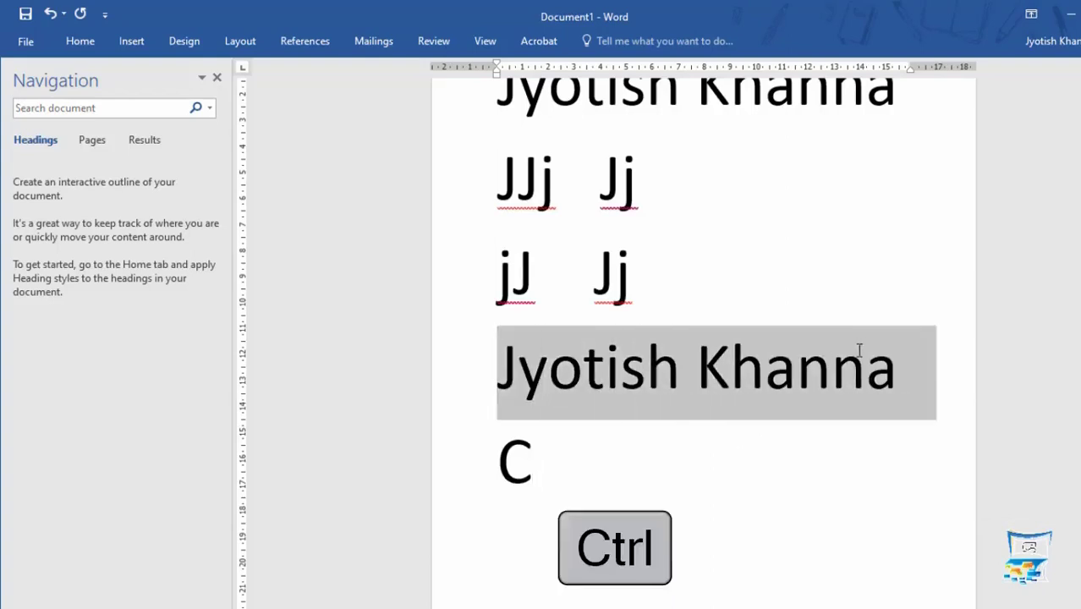
{"action": "type", "text": "C"}
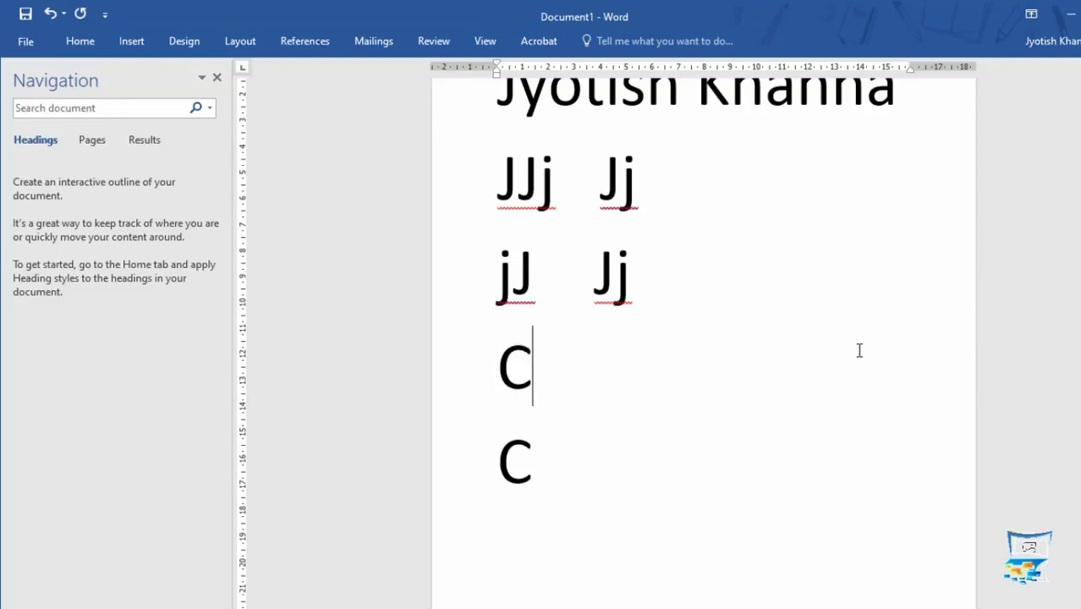
- Turn Sticky Keys on again through its Windows prompt and return to the start of the document
{"action": "key", "text": "shift"}
{"action": "key", "text": "shift"}
{"action": "key", "text": "shift"}
{"action": "key", "text": "shift"}
{"action": "key", "text": "shift"}
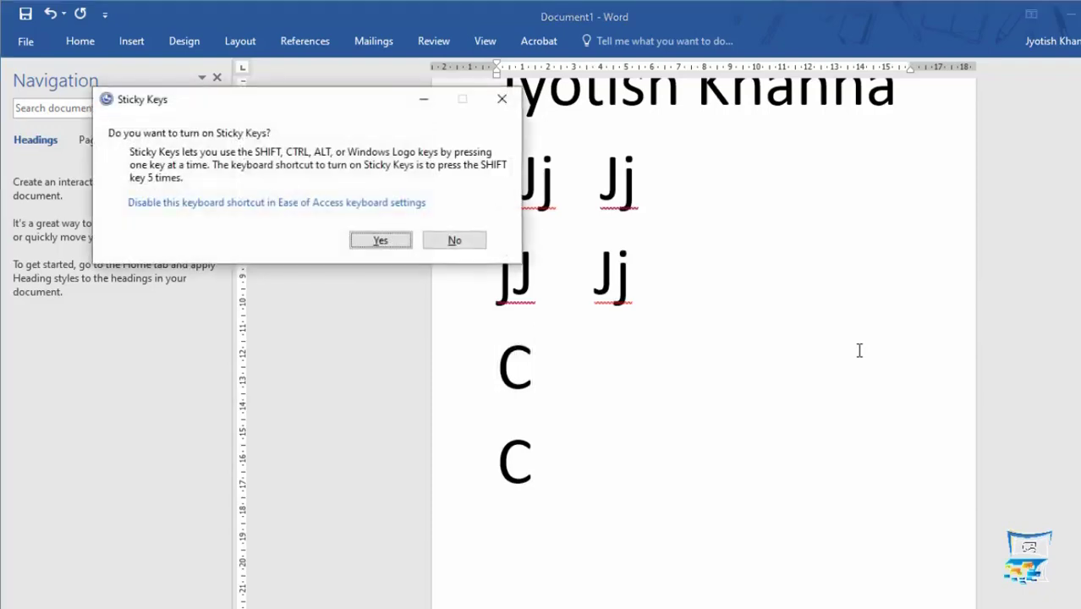
{"action": "left_click", "coordinate": [389, 240]}
{"action": "scroll", "coordinate": [710, 352], "scroll_direction": "up", "scroll_amount": 3}
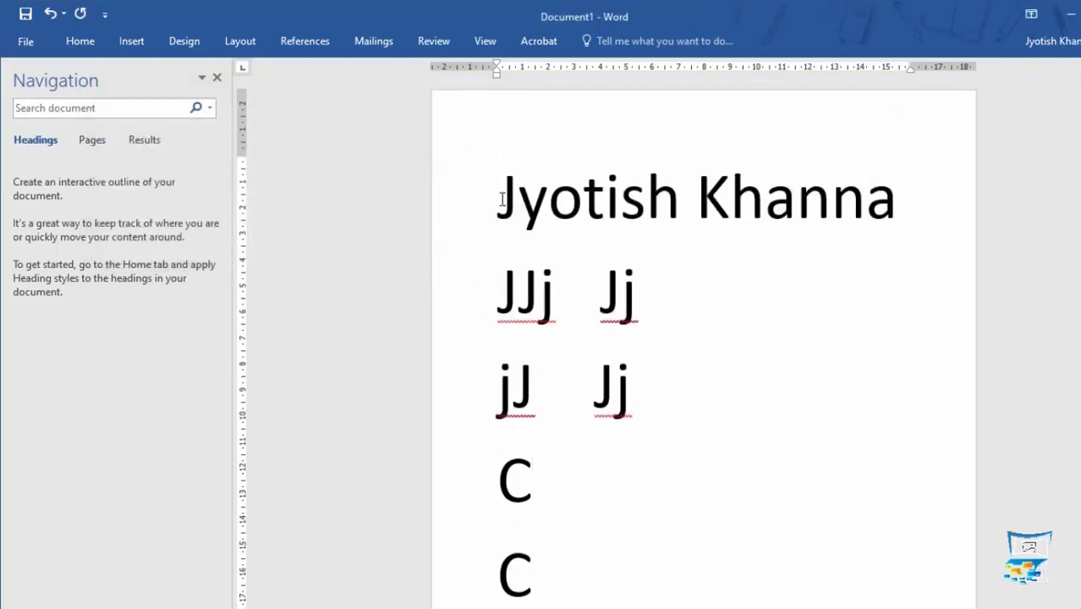
- Copy the name line at the start of the document and paste it on a new line below the last "C"
{"action": "left_click_drag", "start_coordinate": [500, 203], "coordinate": [930, 222]}
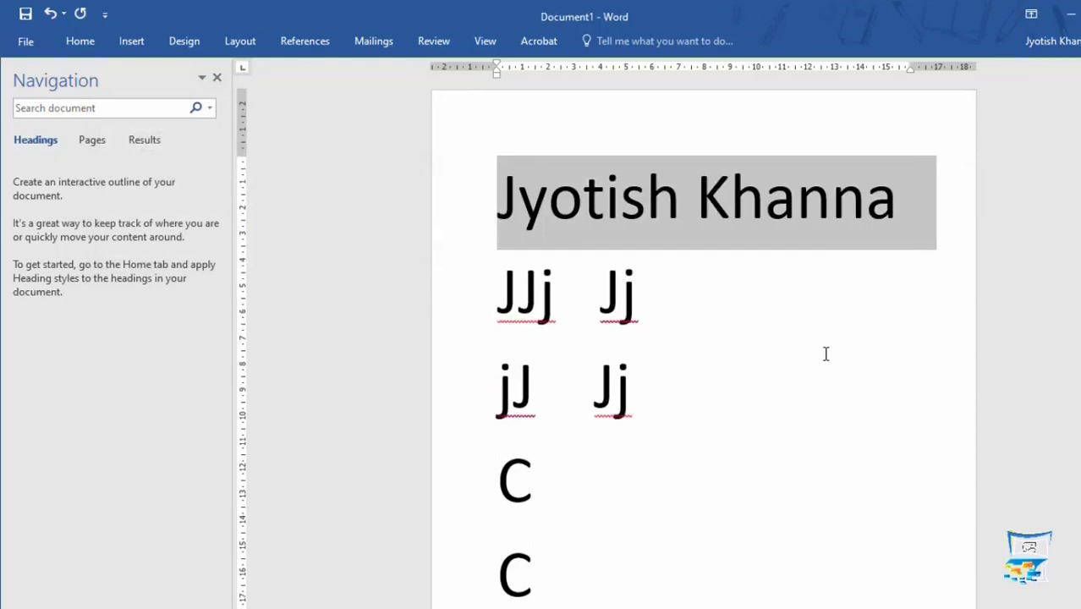
{"action": "key", "text": "ctrl+c"}
{"action": "scroll", "coordinate": [762, 355], "scroll_direction": "down", "scroll_amount": 3}
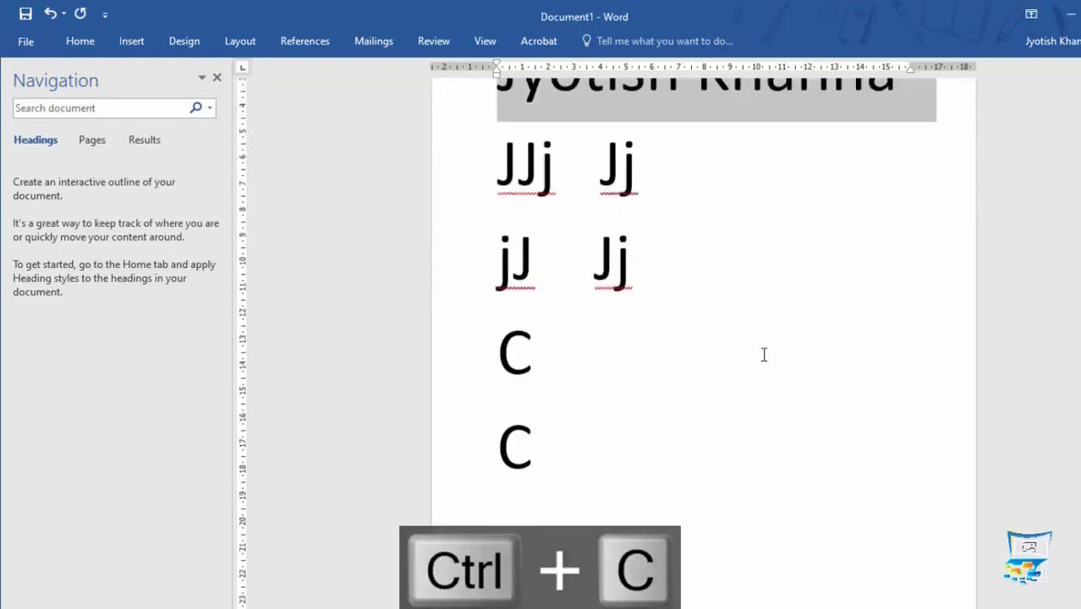
{"action": "left_click", "coordinate": [640, 461]}
{"action": "key", "text": "Return"}
{"action": "key", "text": "ctrl+v"}
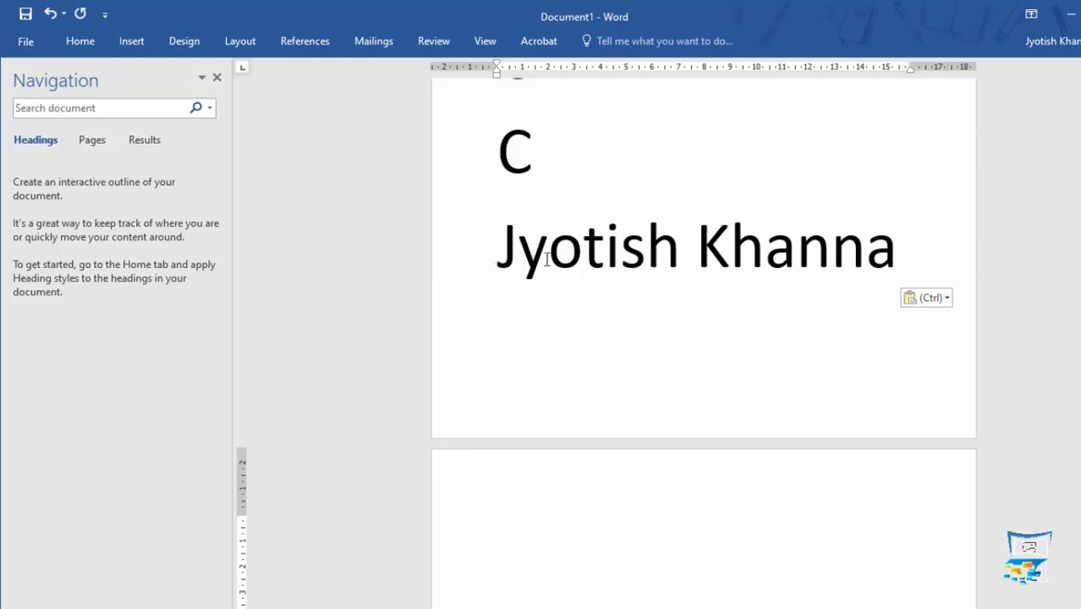
- Copy the pasted name line and paste another copy at the end of the document, on the second page
{"action": "left_click_drag", "start_coordinate": [491, 253], "coordinate": [943, 269]}
{"action": "key", "text": "ctrl+c"}
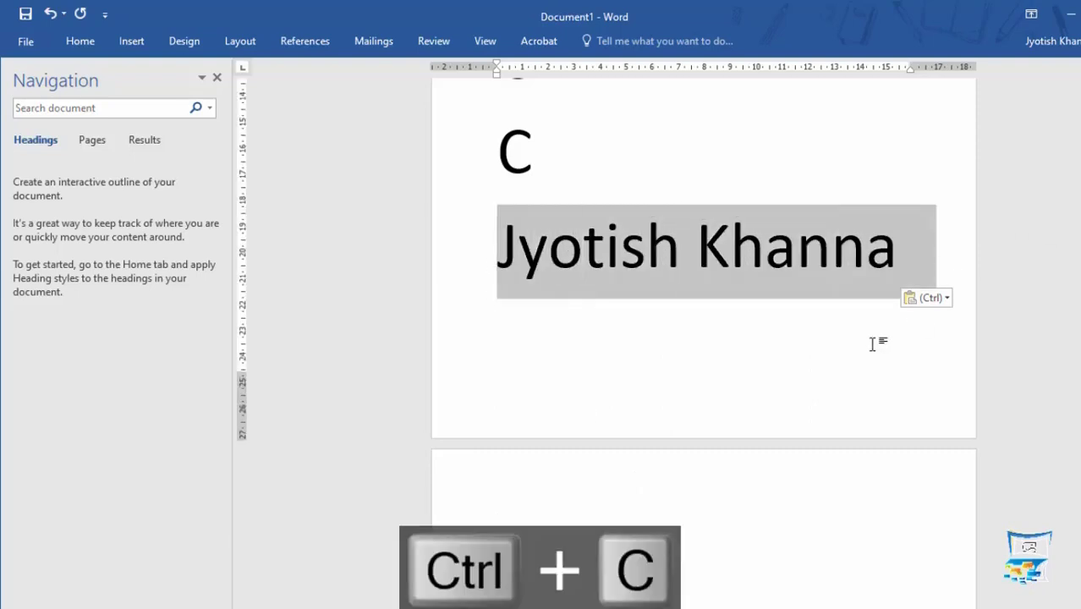
{"action": "key", "text": "ctrl+End"}
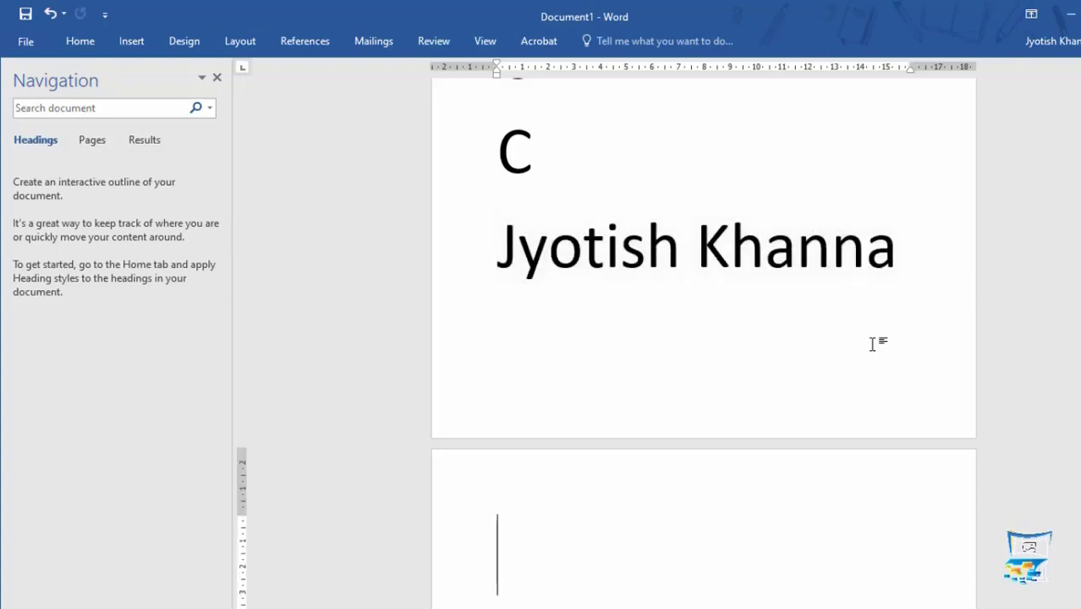
{"action": "key", "text": "ctrl+v"}
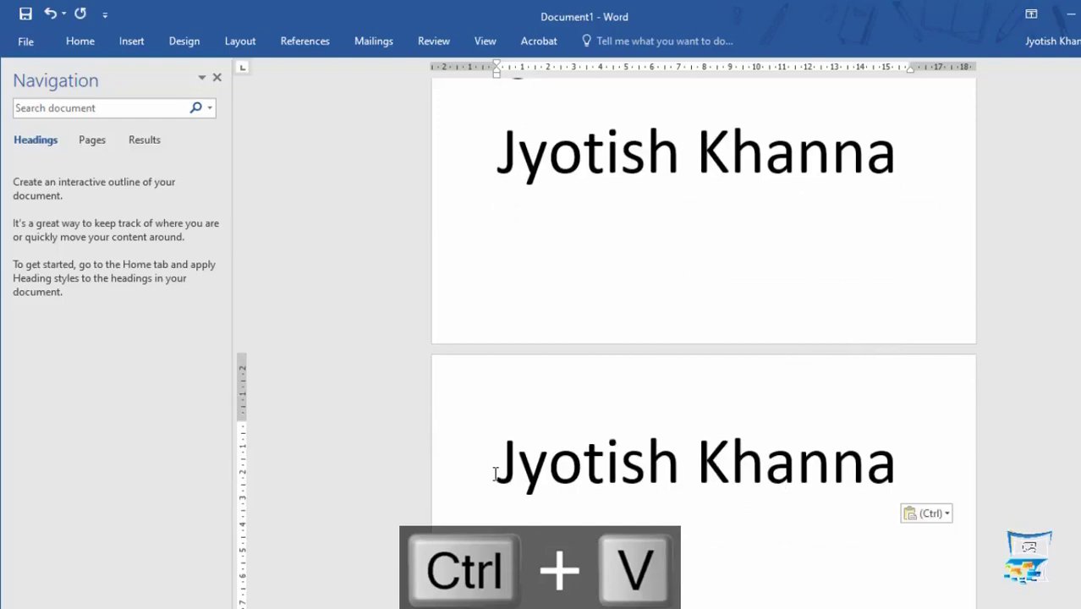
- Replace the pasted name line at the end of the first page with "C"
{"action": "left_click_drag", "start_coordinate": [500, 138], "coordinate": [917, 162]}
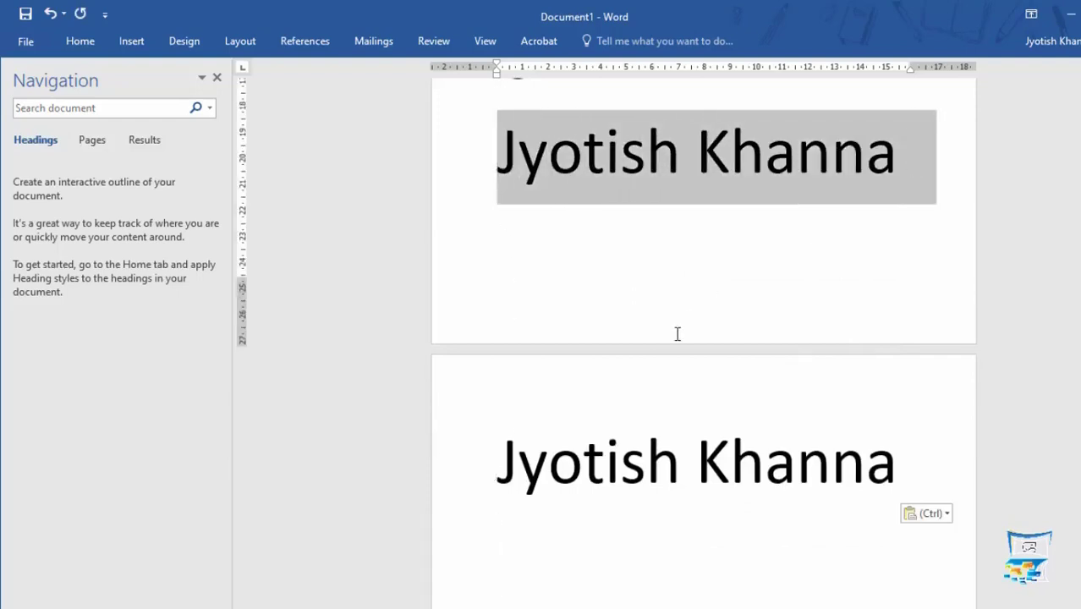
{"action": "key", "text": "ctrl"}
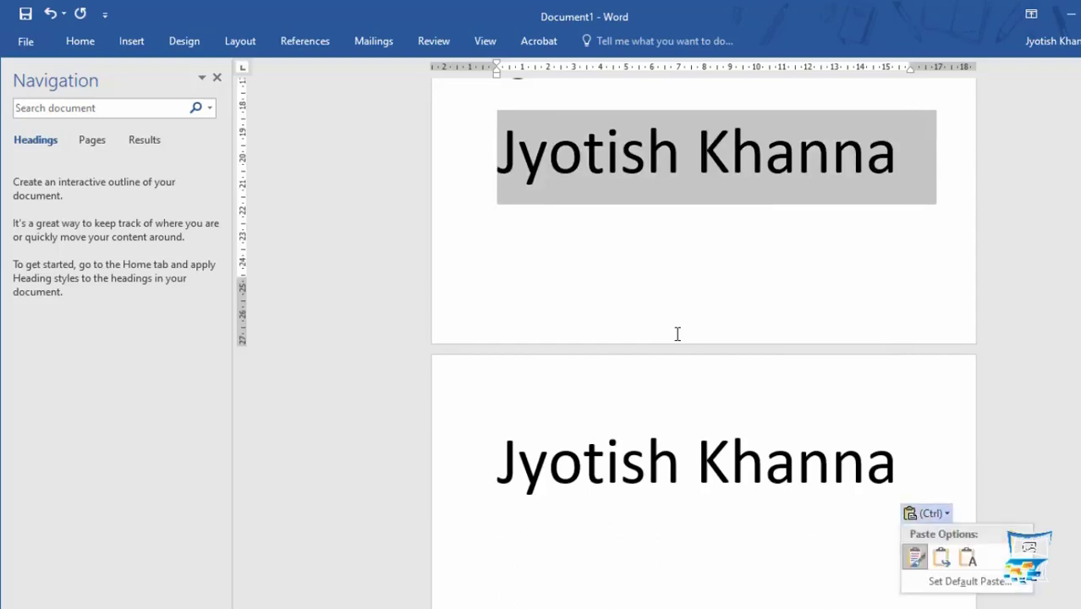
{"action": "type", "text": "C"}
{"action": "key", "text": "ctrl"}
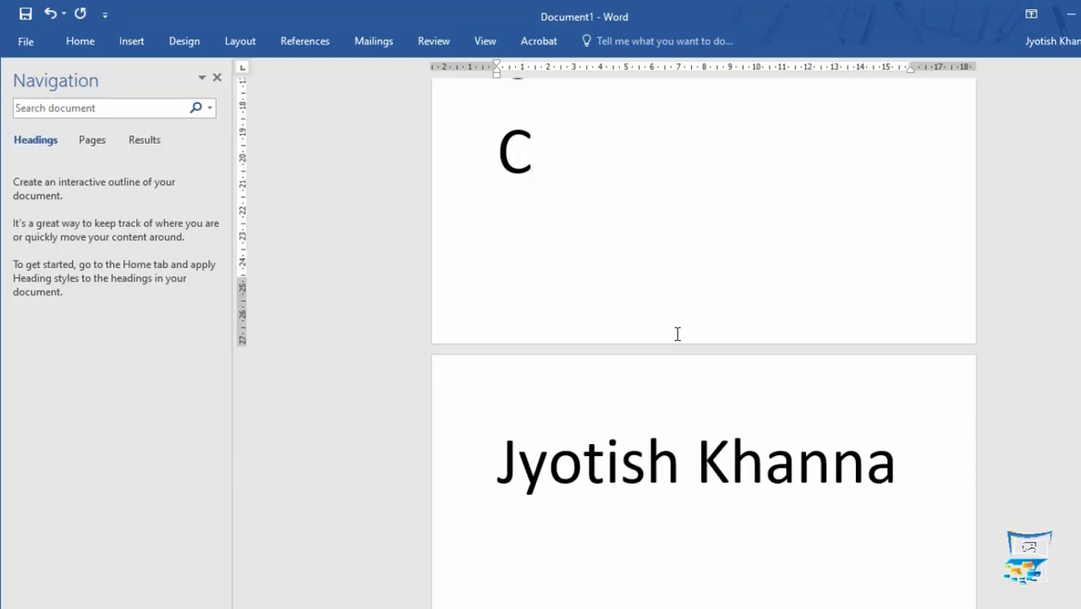
- Delete all the text below the first name line in the document
{"action": "left_click", "coordinate": [639, 432]}
{"action": "scroll", "coordinate": [642, 446], "scroll_direction": "up", "scroll_amount": 8}
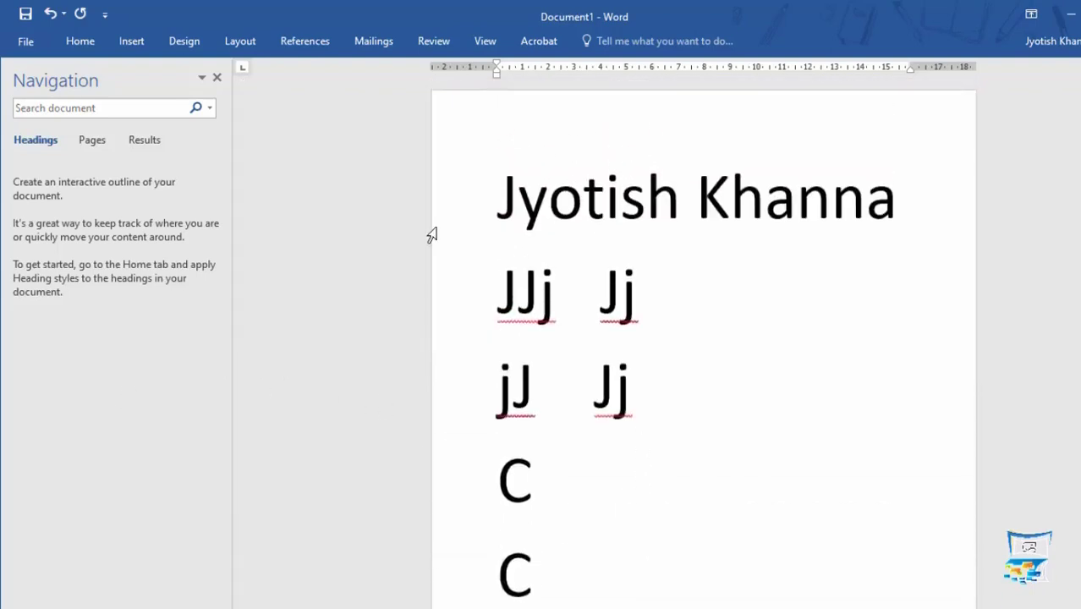
{"action": "left_click_drag", "start_coordinate": [493, 294], "coordinate": [977, 435]}
{"action": "key", "text": "BackSpace"}
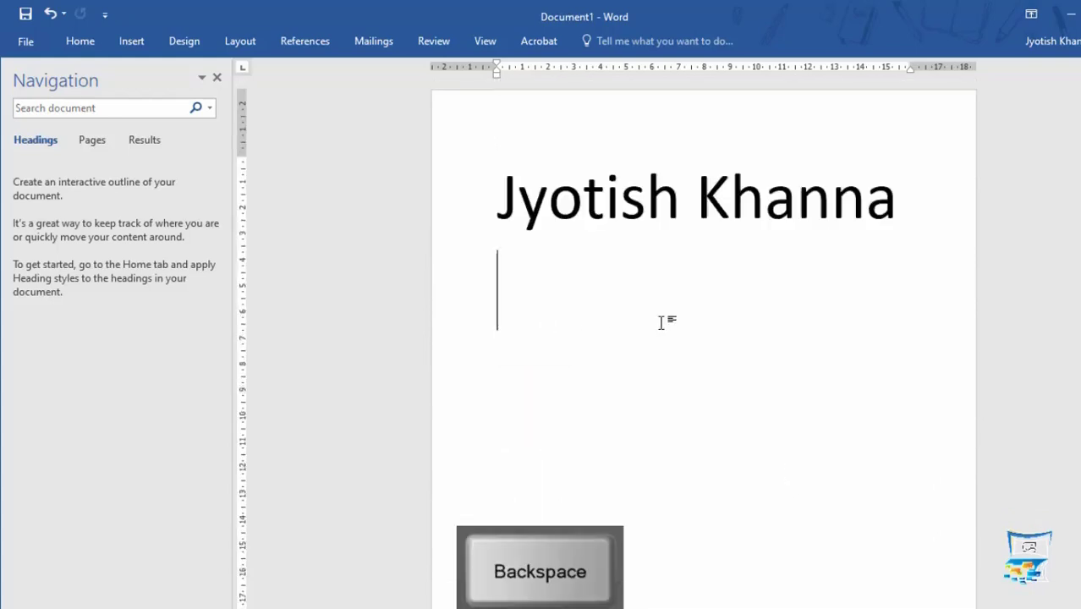
- Show the Windows desktop and bring the document window back
{"action": "key", "text": "super+d"}
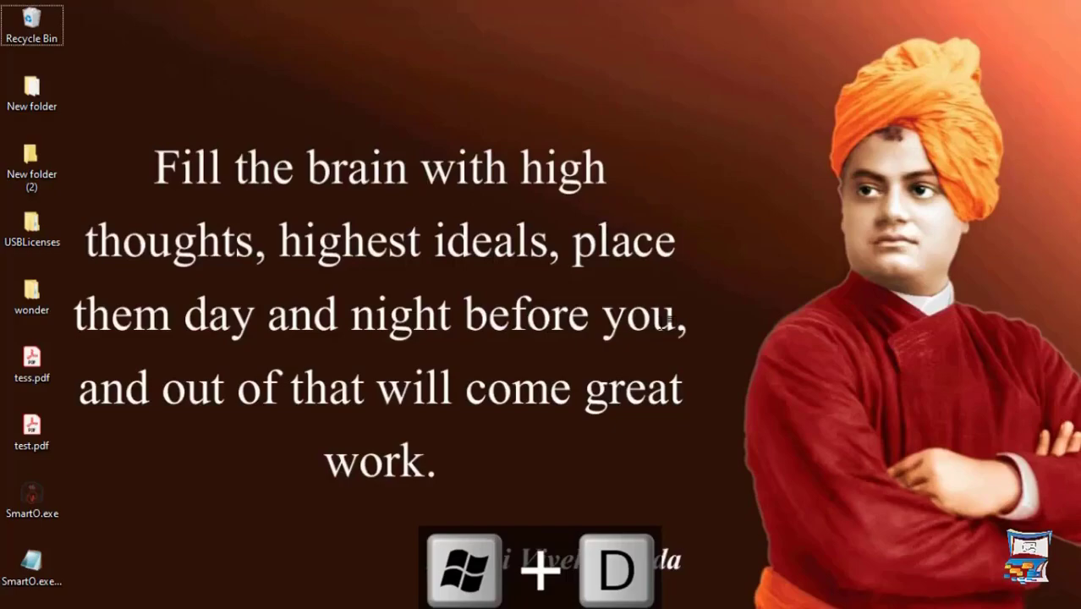
{"action": "key", "text": "super+d"}
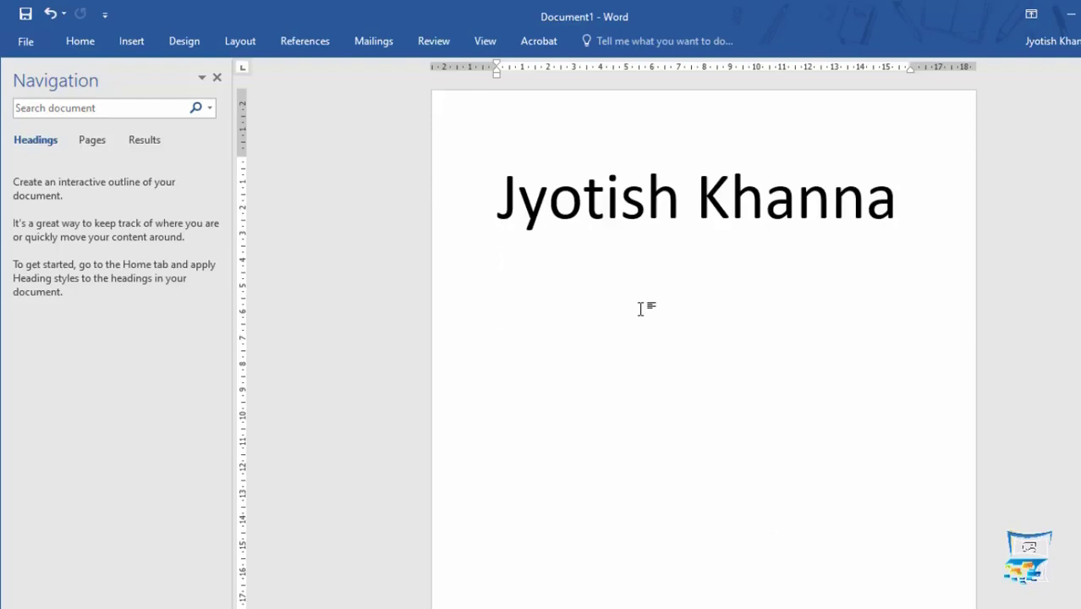
- Turn Sticky Keys on through its Windows keyboard-shortcut prompt
{"action": "key", "text": "shift"}
{"action": "key", "text": "shift"}
{"action": "key", "text": "shift"}
{"action": "key", "text": "shift"}
{"action": "key", "text": "shift"}
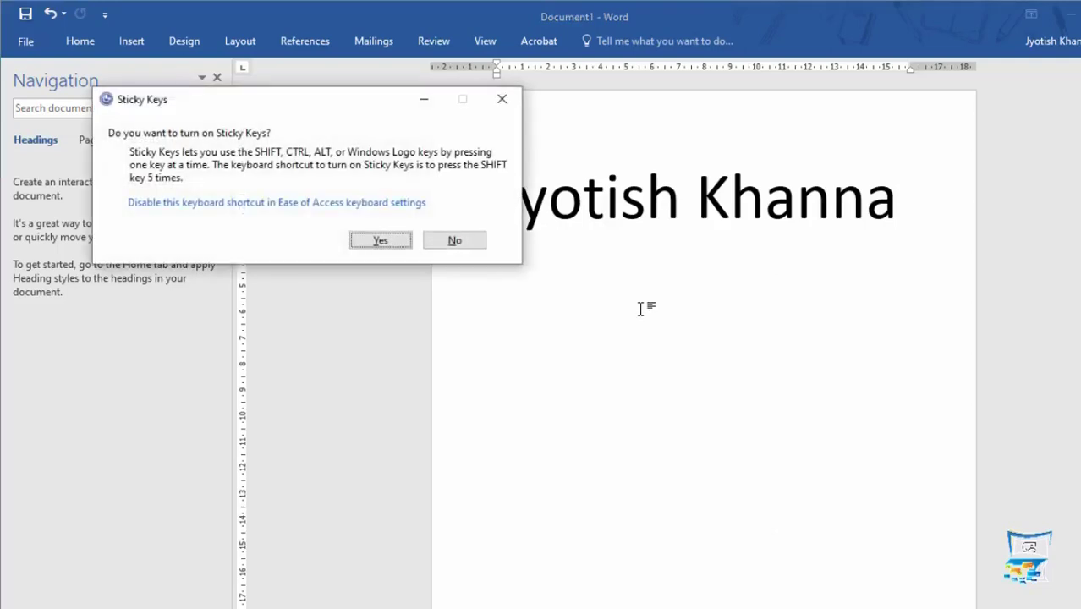
{"action": "key", "text": "Return"}
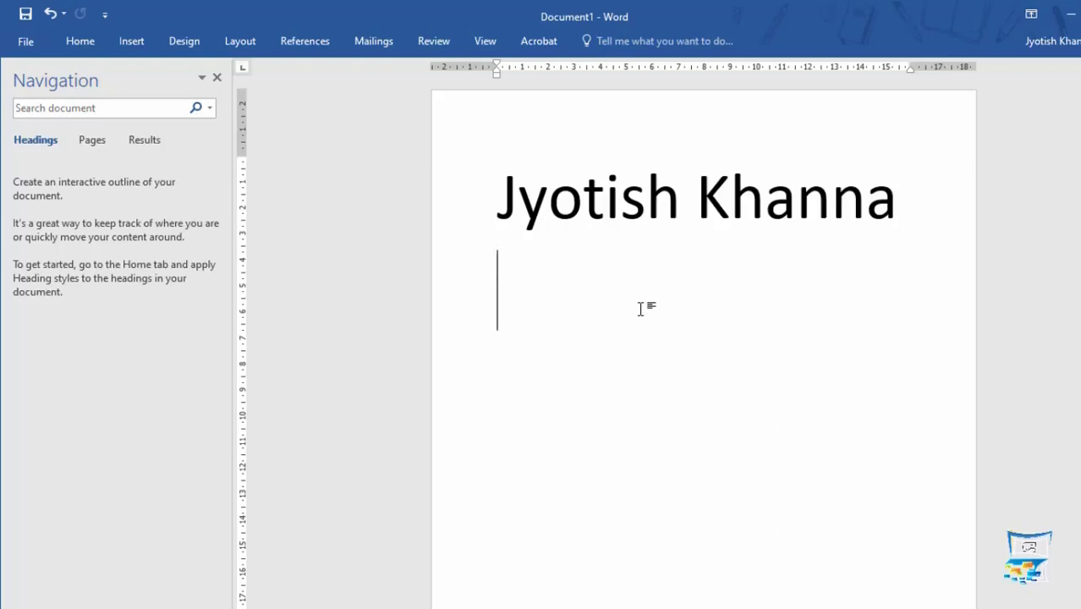
- Show the desktop and restore the document window twice in a row
{"action": "key", "text": "super+d"}
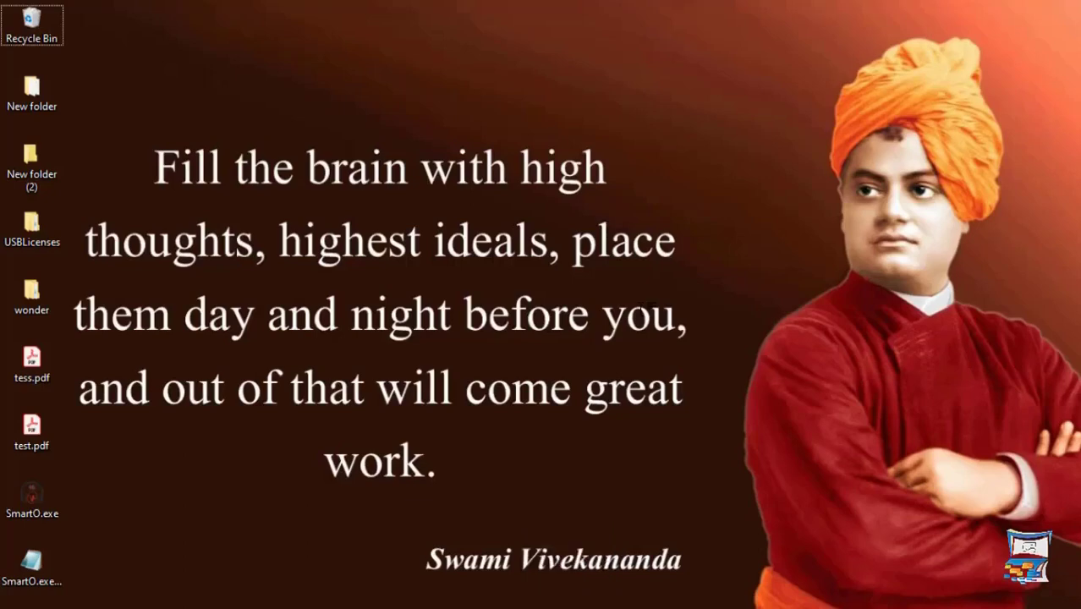
{"action": "key", "text": "super+d"}
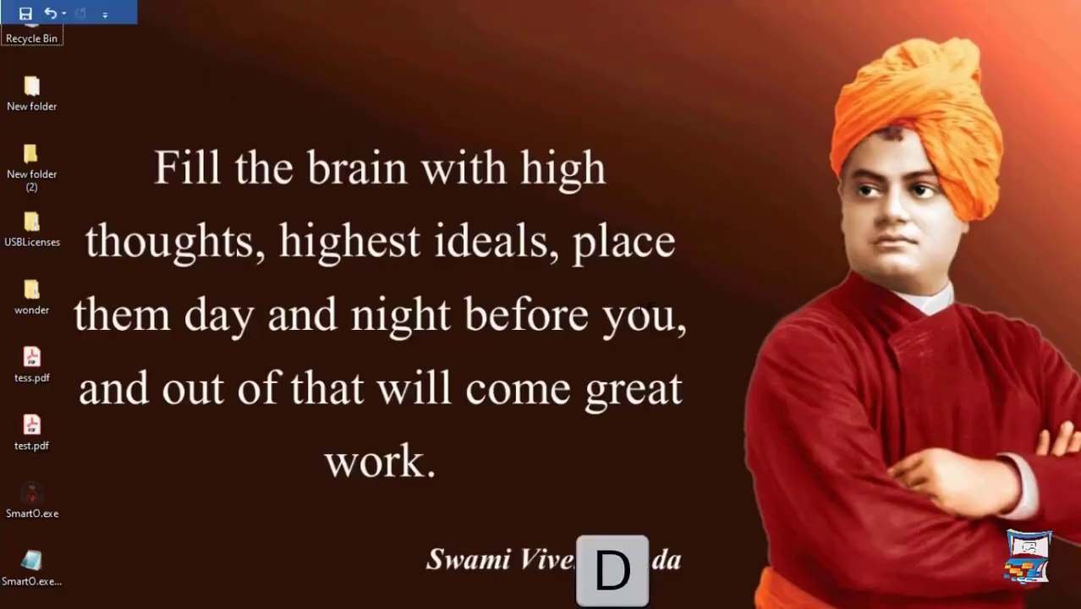
{"action": "key", "text": "super+d"}
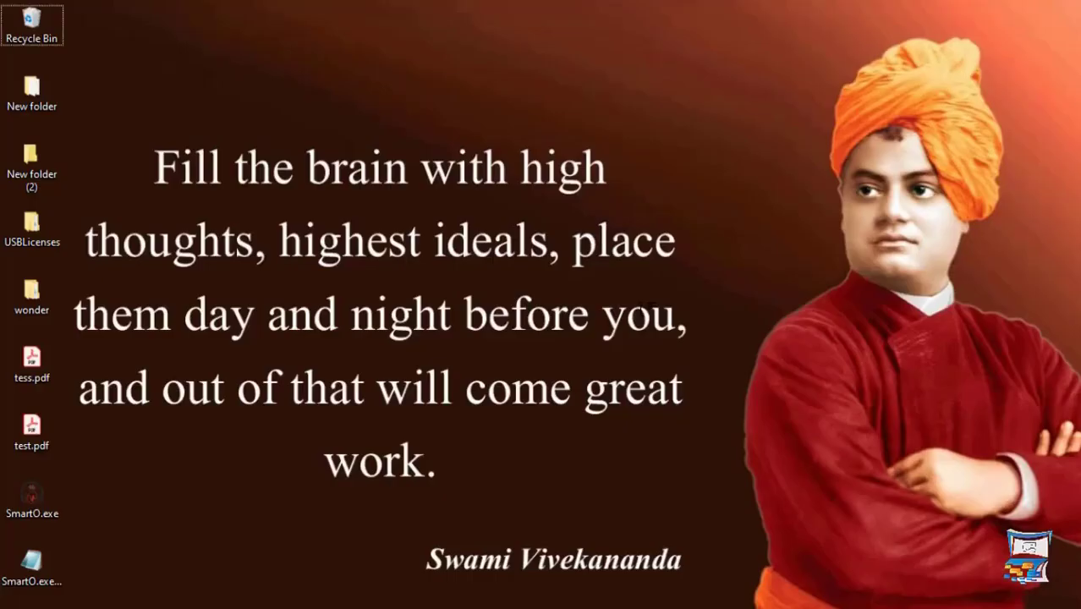
{"action": "key", "text": "super+d"}
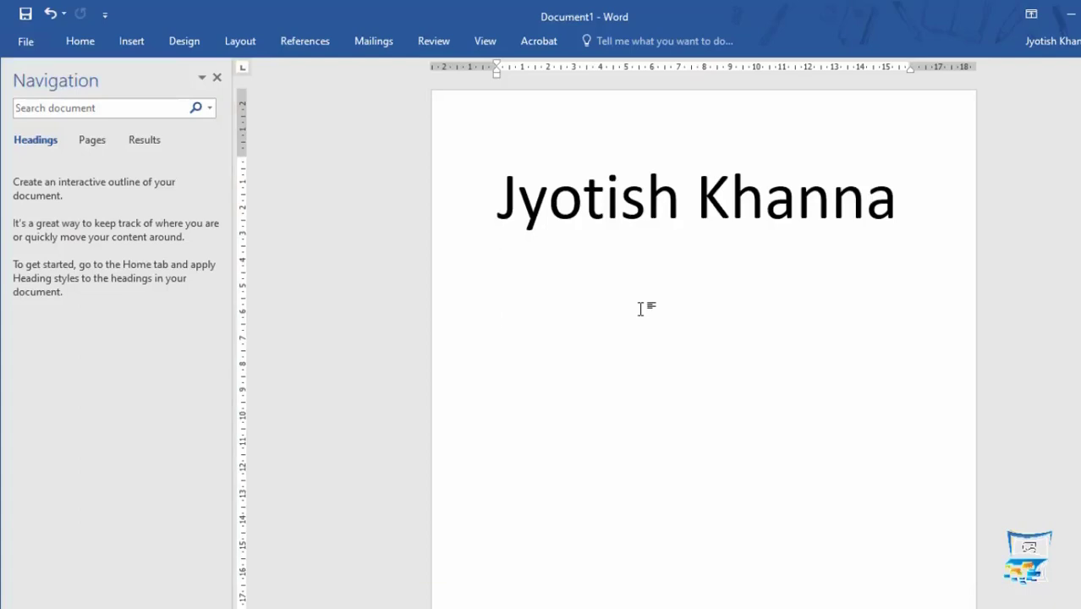
- Copy the name line, leave one blank line below it, and paste copies repeatedly until the second page holds three
{"action": "left_click_drag", "start_coordinate": [500, 203], "coordinate": [1010, 238]}
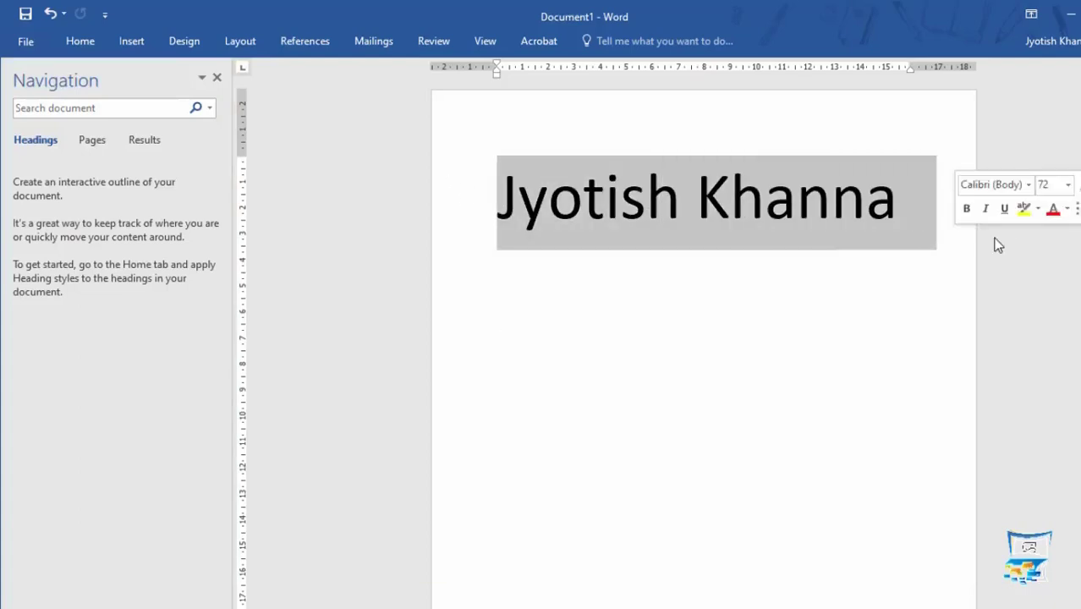
{"action": "key", "text": "ctrl+c"}
{"action": "key", "text": "Down"}
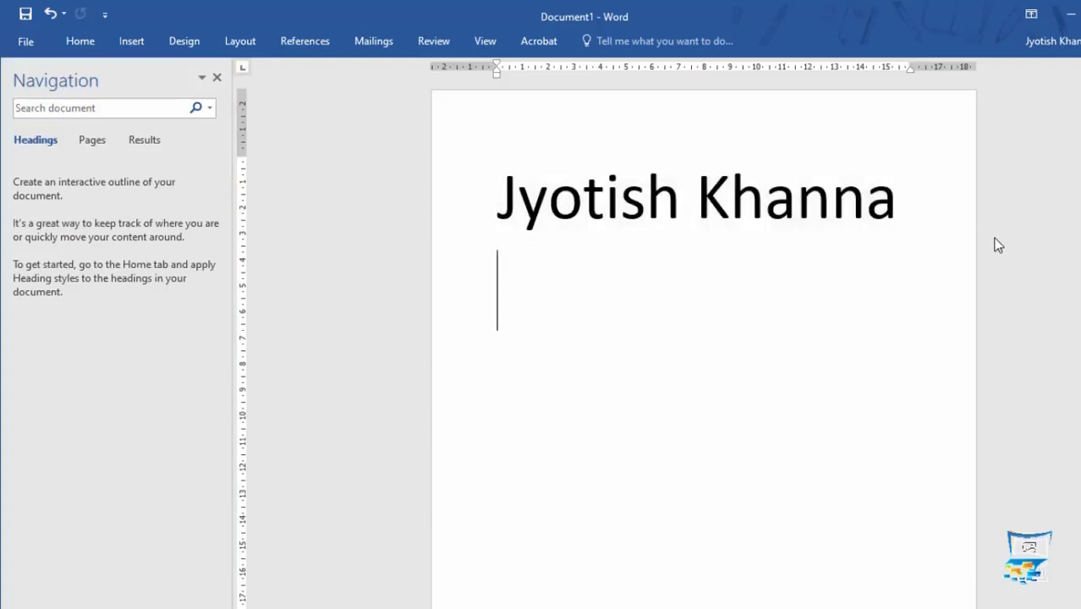
{"action": "key", "text": "Return"}
{"action": "key", "text": "ctrl+v"}
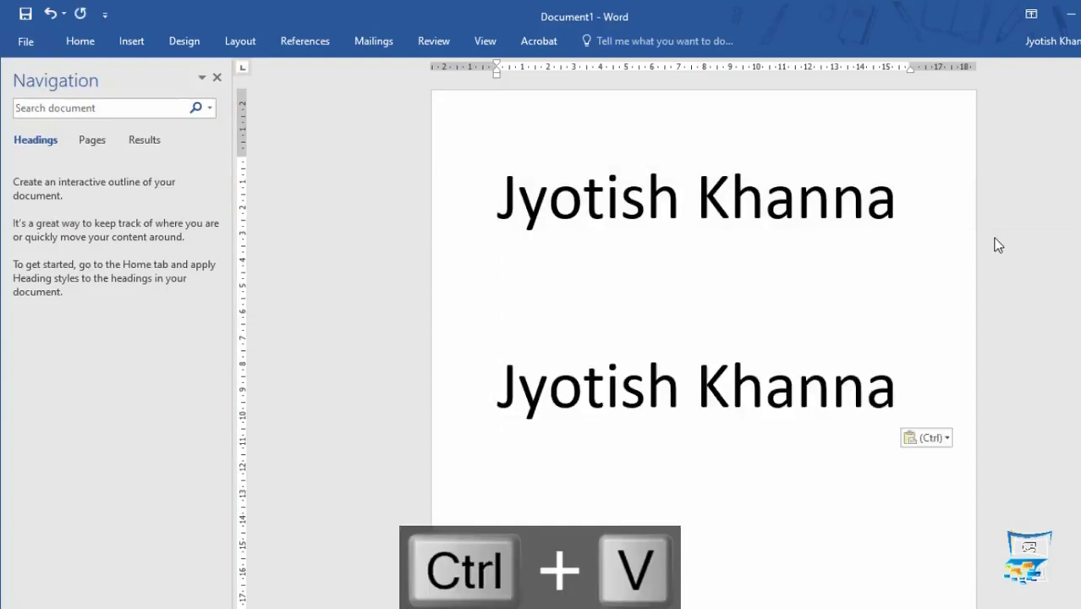
{"action": "key", "text": "ctrl+v"}
{"action": "key", "text": "ctrl+v"}
{"action": "key", "text": "ctrl+v"}
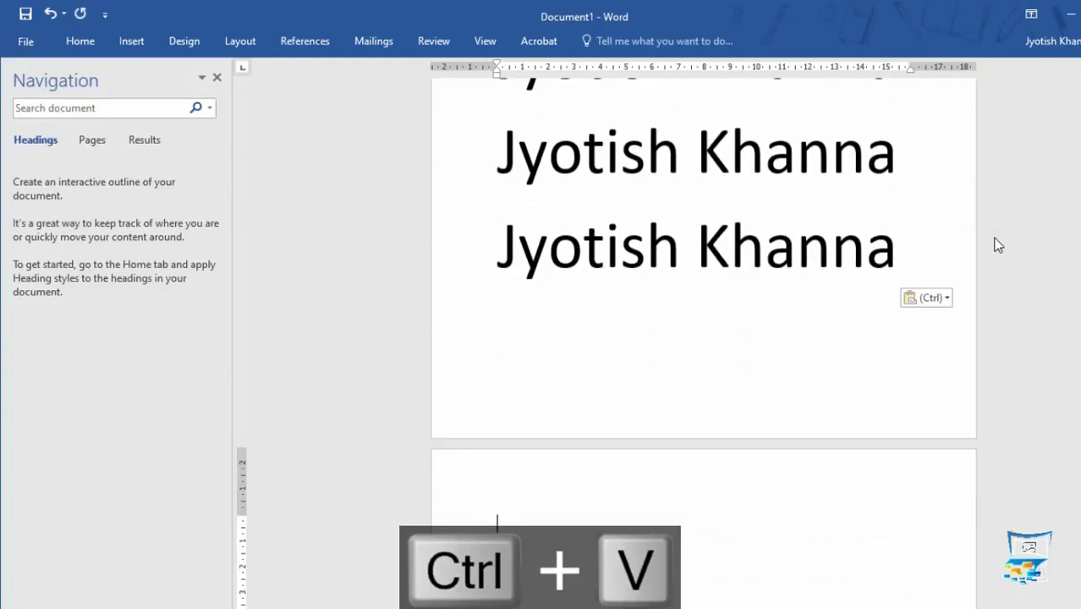
{"action": "key", "text": "ctrl+v"}
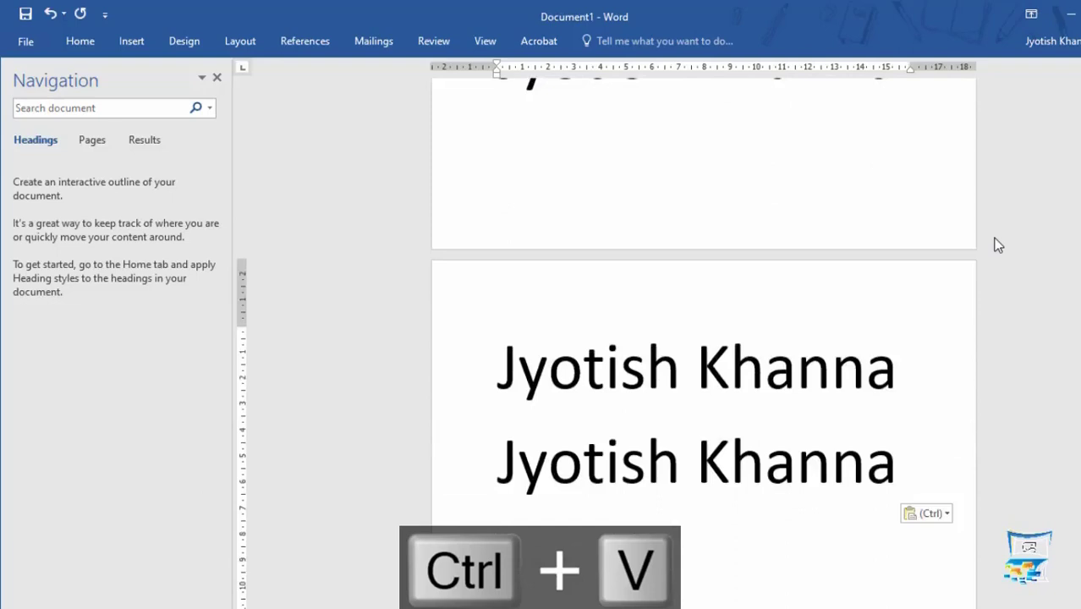
{"action": "key", "text": "ctrl+v"}
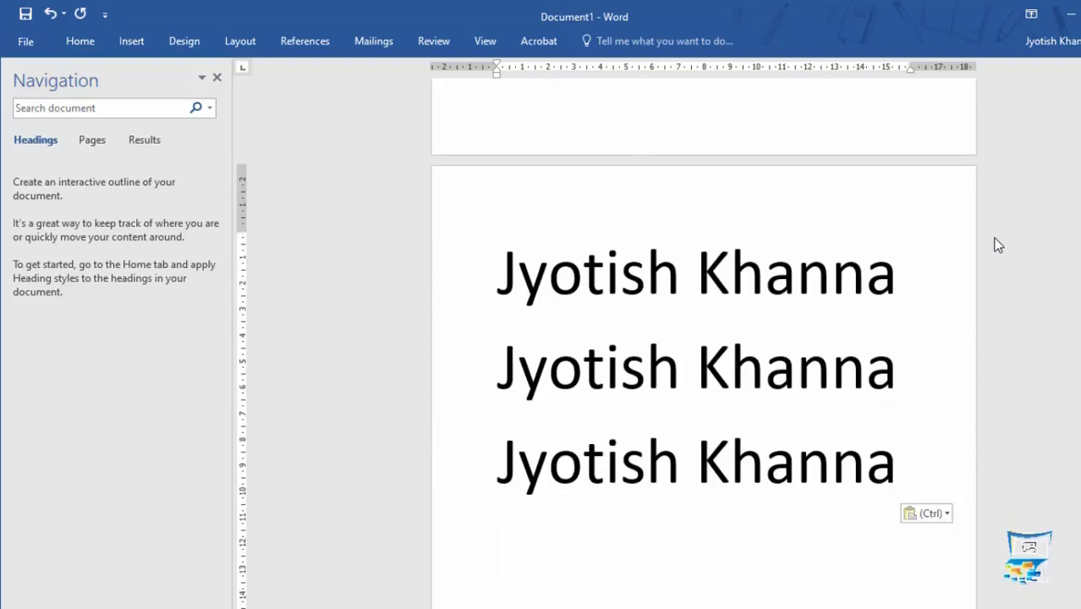
- Copy the middle name line on the second page and paste it on a new line below the last one
{"action": "left_click_drag", "start_coordinate": [495, 369], "coordinate": [898, 368]}
{"action": "key", "text": "ctrl+c"}
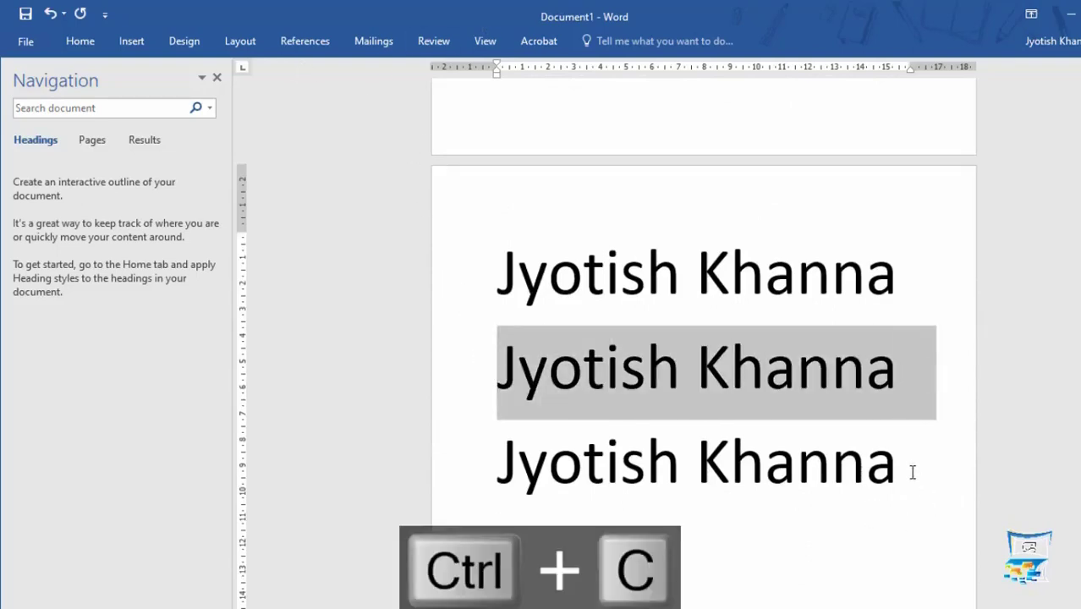
{"action": "left_click", "coordinate": [913, 473]}
{"action": "key", "text": "Return"}
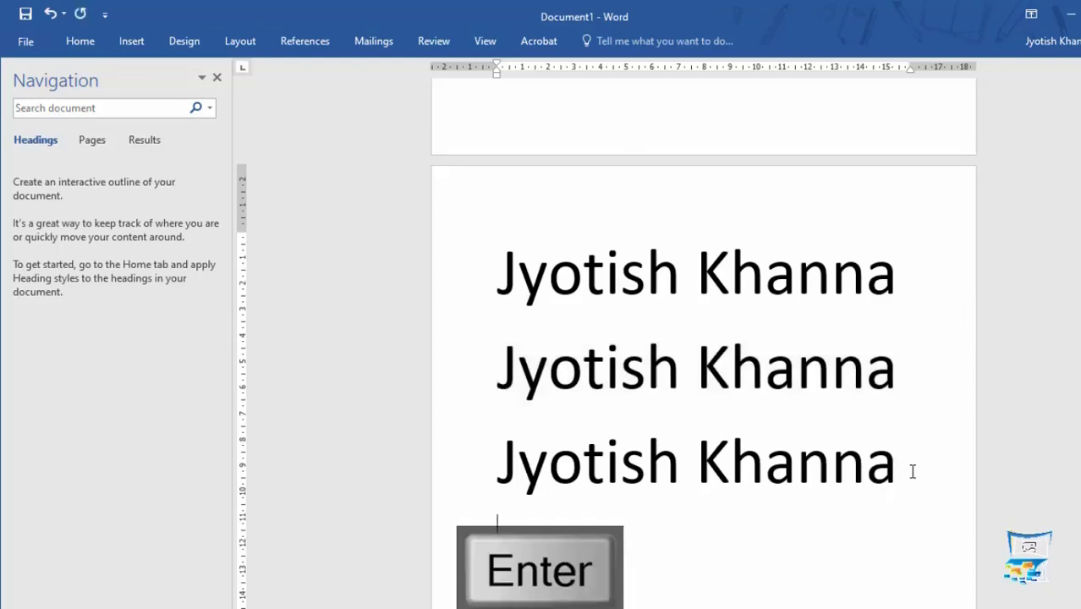
{"action": "key", "text": "ctrl+v"}
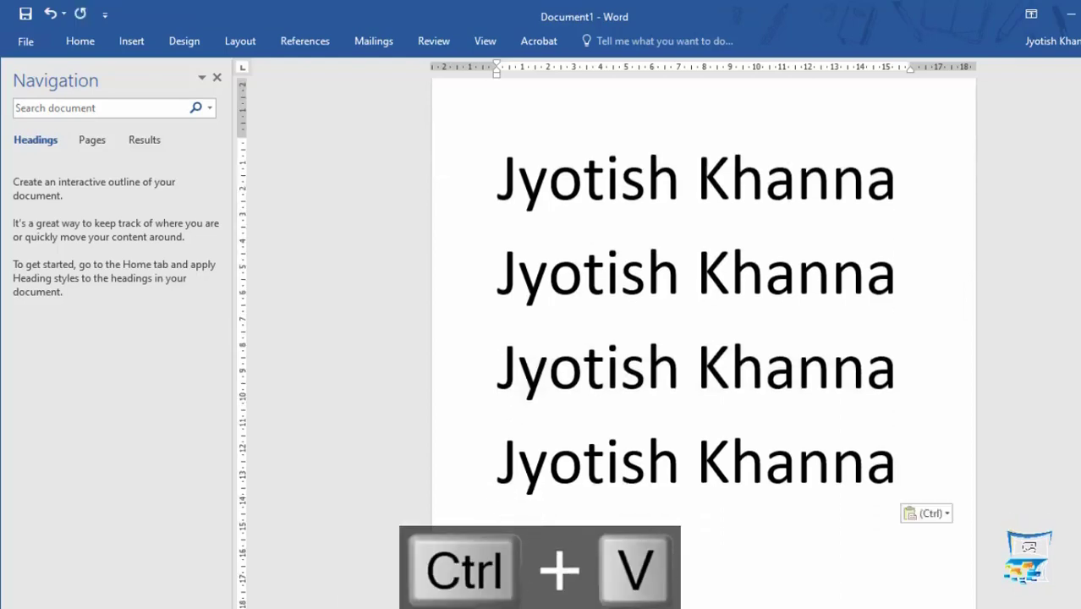
- Replace the third name line on the second page with "C", dismissing the paste options
{"action": "left_click_drag", "start_coordinate": [501, 355], "coordinate": [872, 366]}
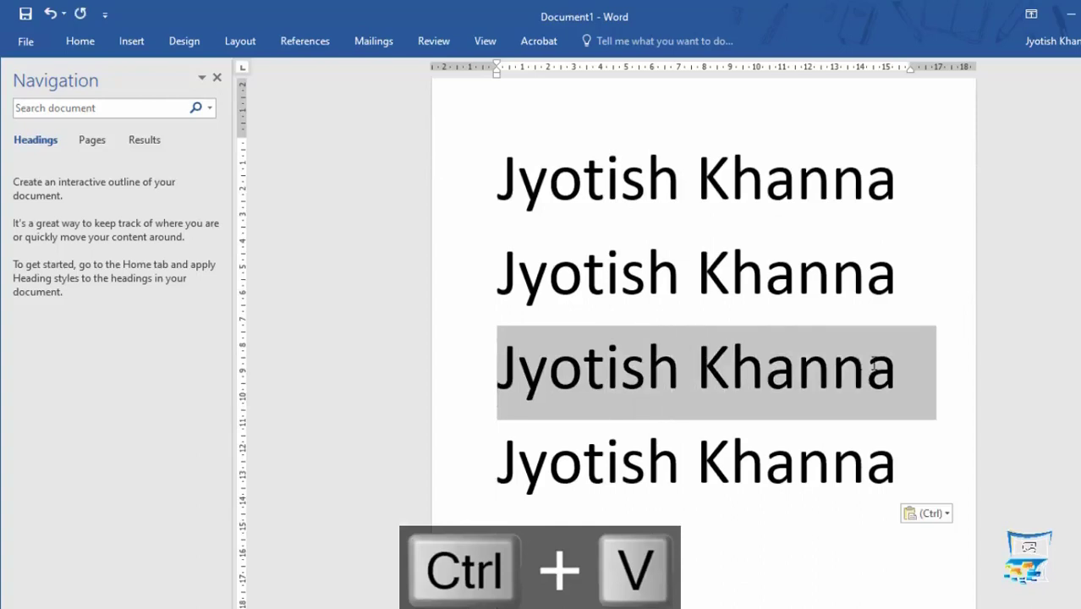
{"action": "key", "text": "ctrl"}
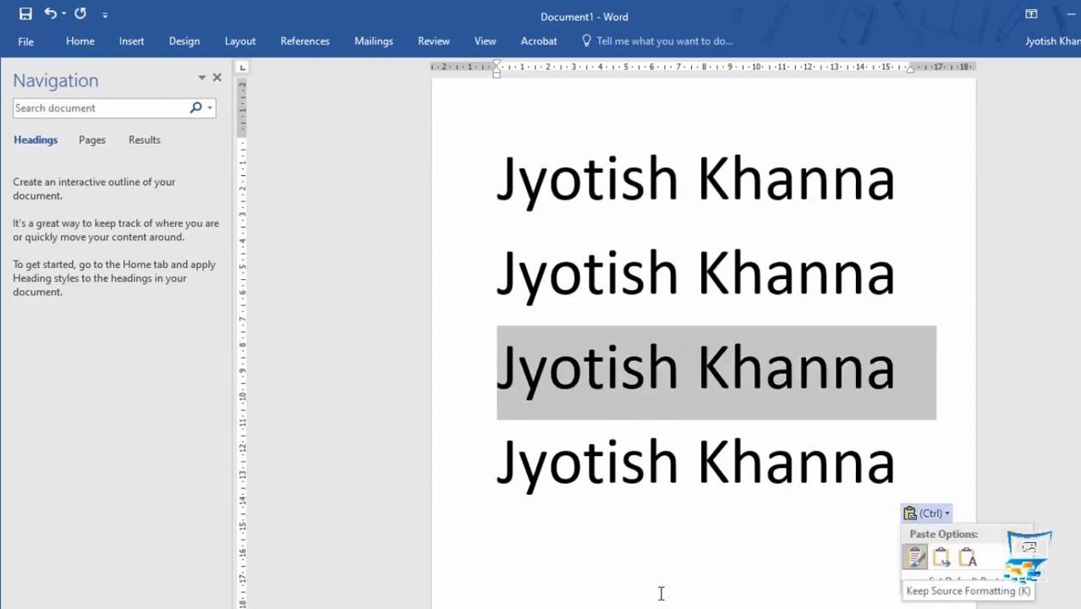
{"action": "key", "text": "Escape"}
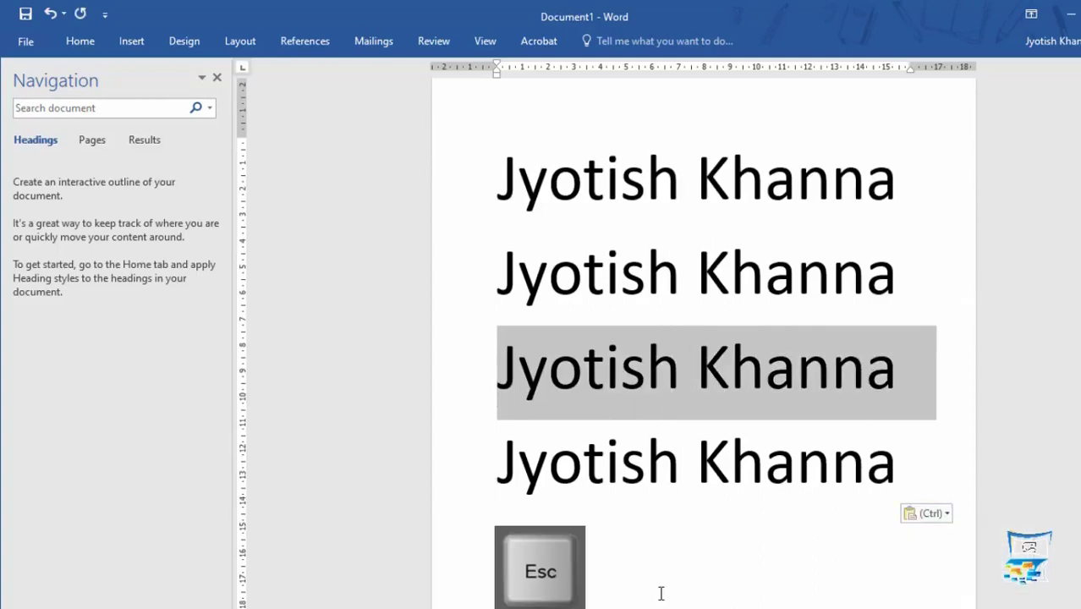
{"action": "key", "text": "Escape"}
{"action": "type", "text": "C"}
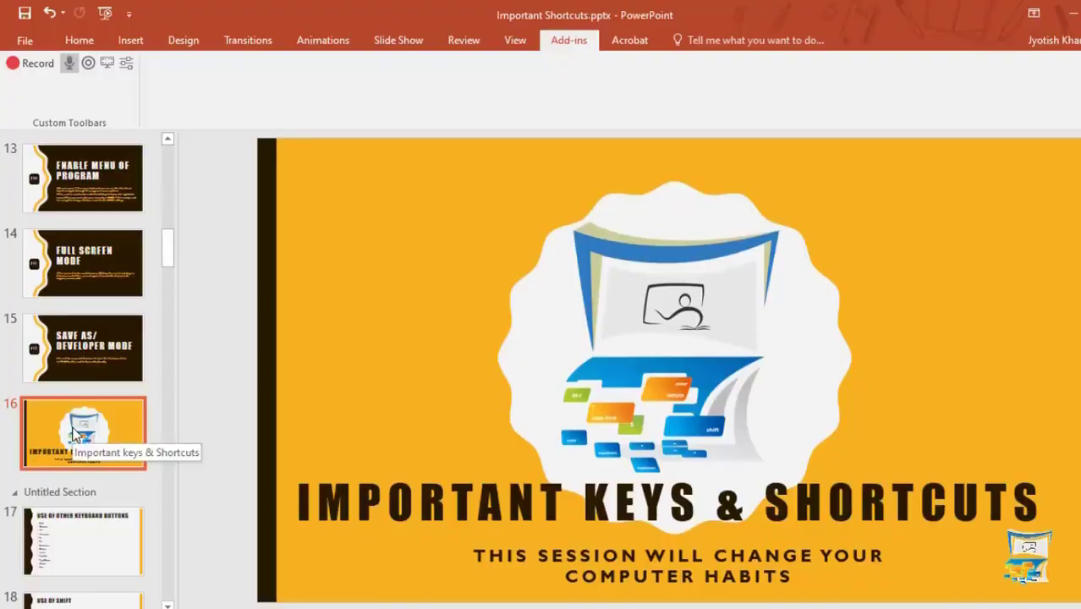
- Switch to Important Shortcuts.pptx in PowerPoint and display slide 18, "Use of Shift"
{"action": "left_click", "coordinate": [68, 538]}
{"action": "left_click", "coordinate": [64, 597]}
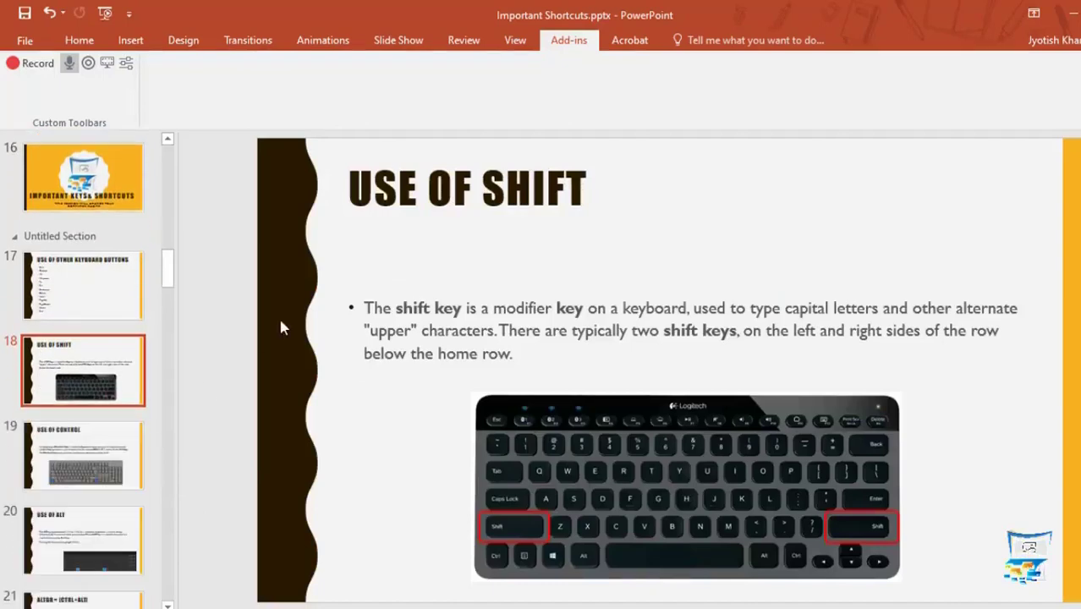